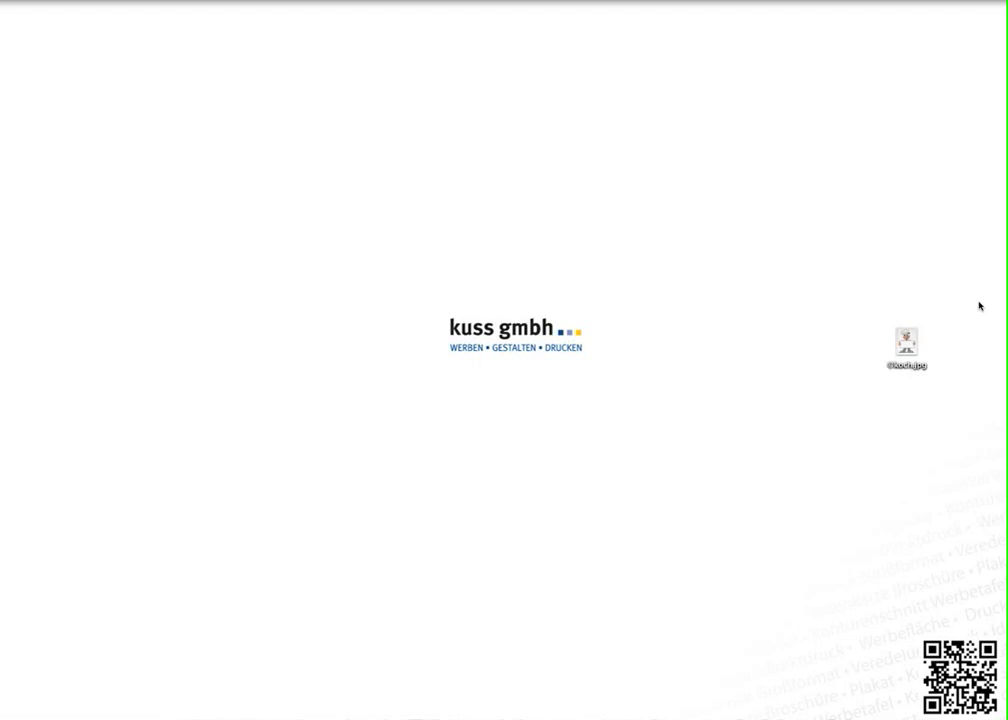
# Step: Open the desktop file koch.jpg with Adobe Photoshop CS4 via Open With
pyautogui.rightClick(917, 348)
pyautogui.moveTo(902, 363)
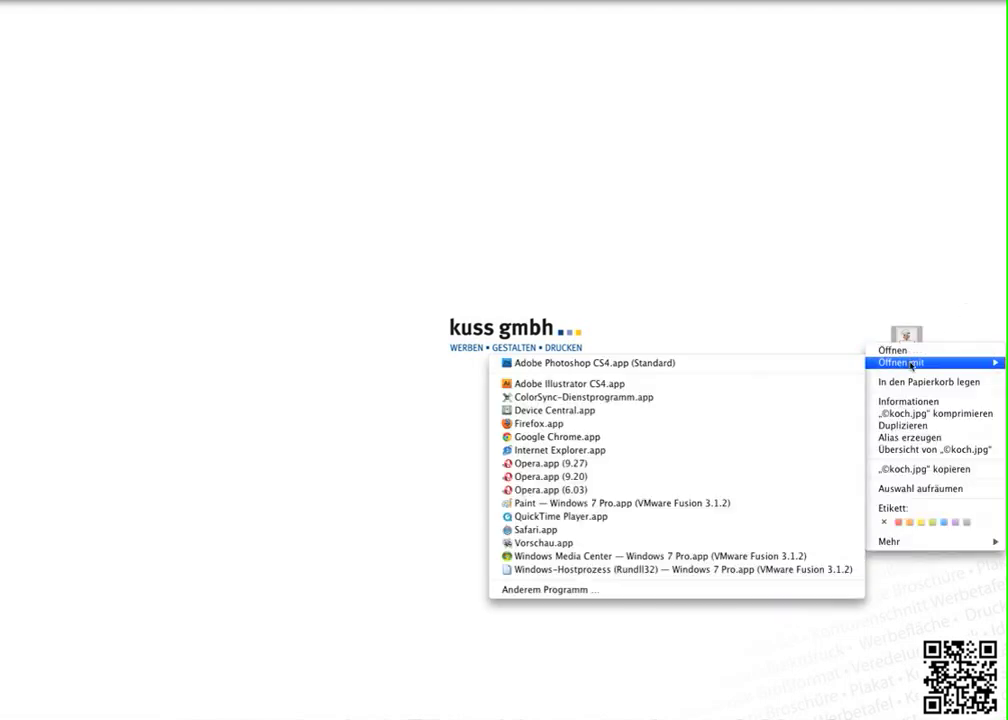
pyautogui.click(775, 363)
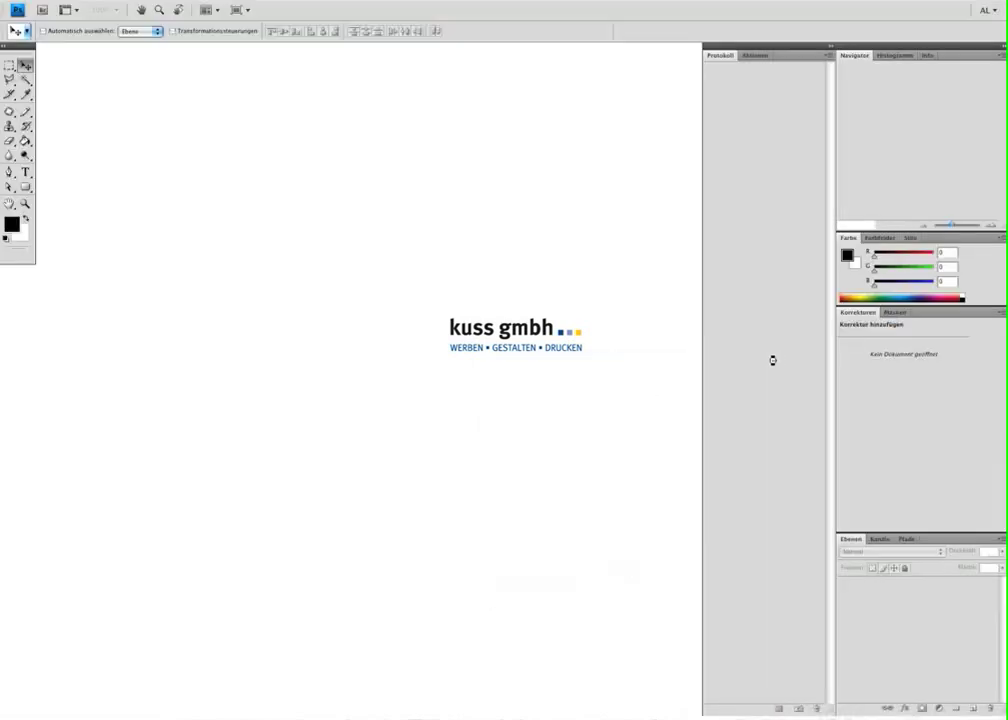
# Step: Dismiss the colour profile notice and rename the Hintergrund layer to Figur
pyautogui.click(682, 342)
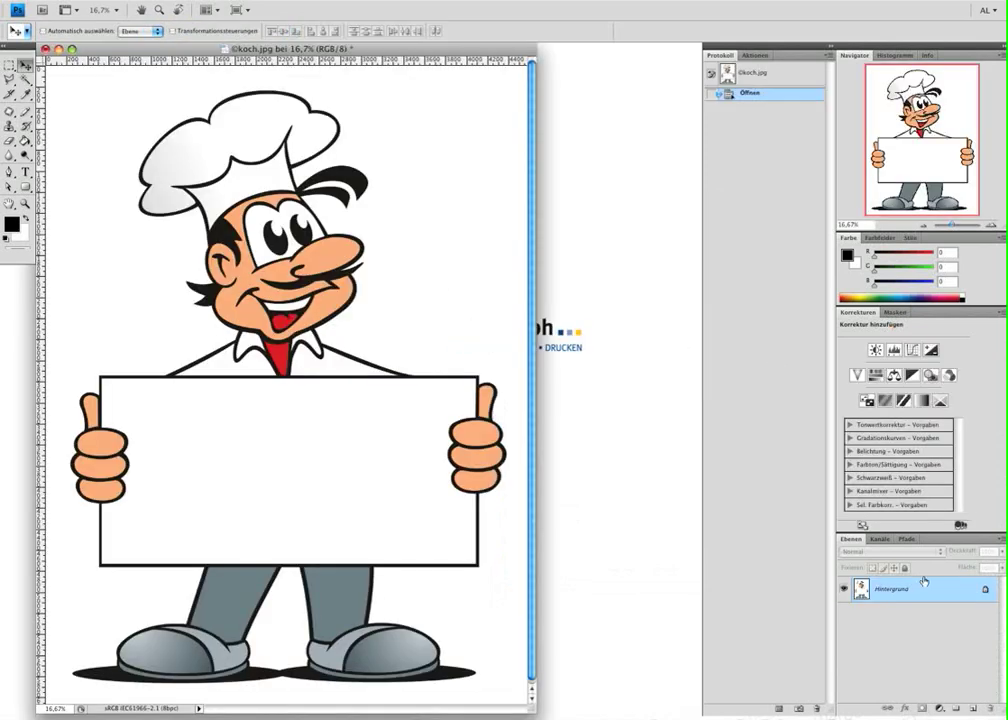
pyautogui.doubleClick(908, 589)
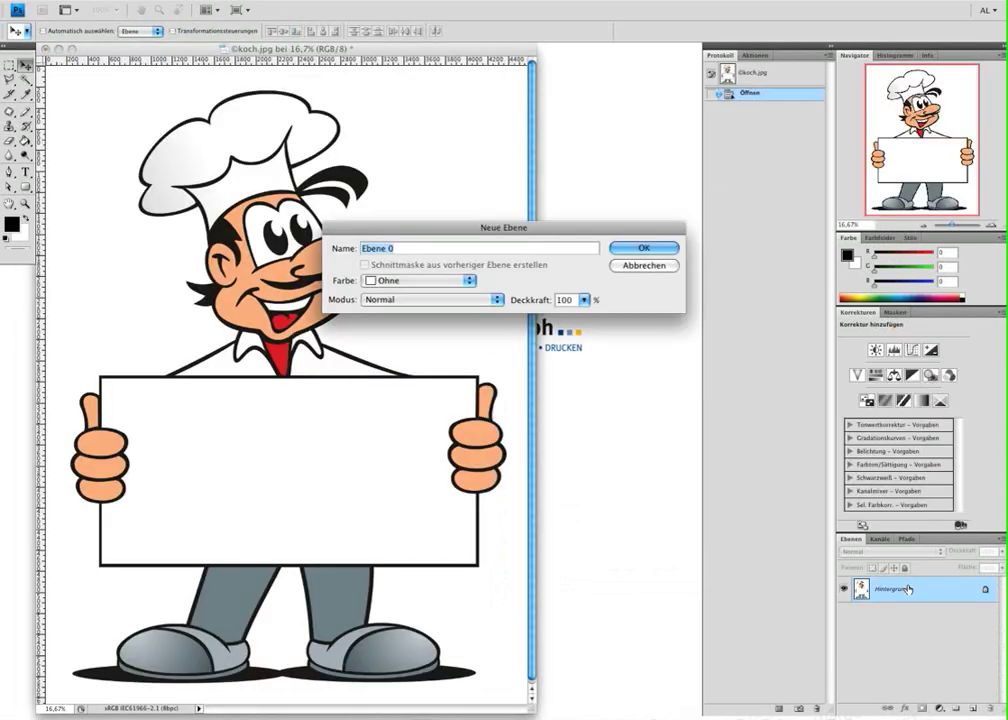
pyautogui.write('Figur')
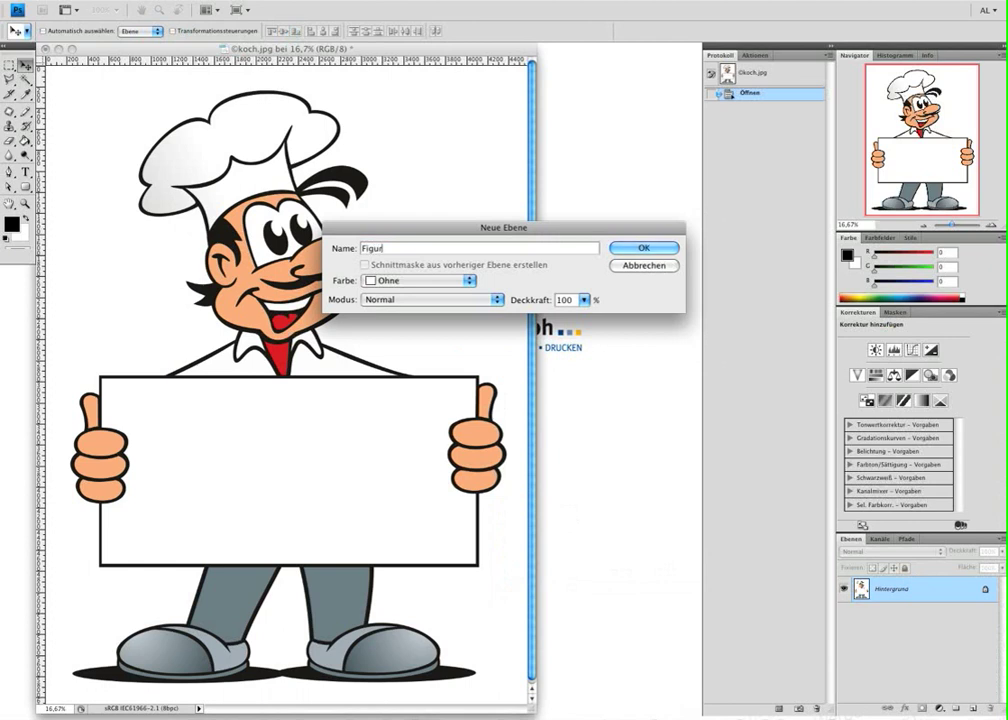
pyautogui.click(646, 248)
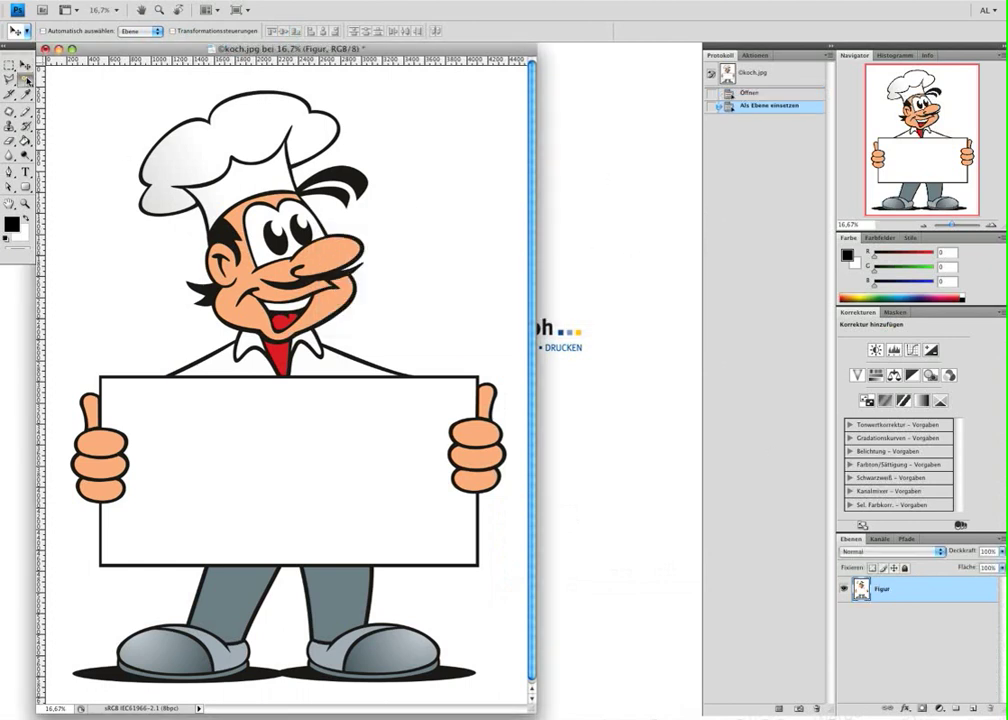
pyautogui.click(24, 78)
# Step: Magic-wand select the chef figure and make a work path at 2,0 px tolerance
pyautogui.click(113, 151)
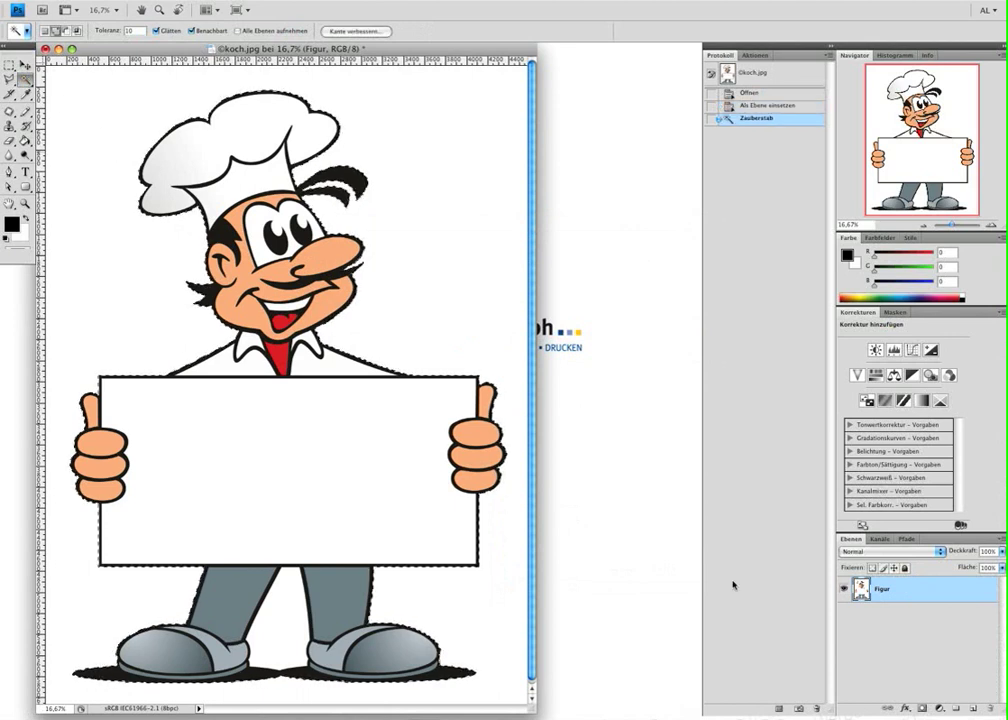
pyautogui.click(908, 541)
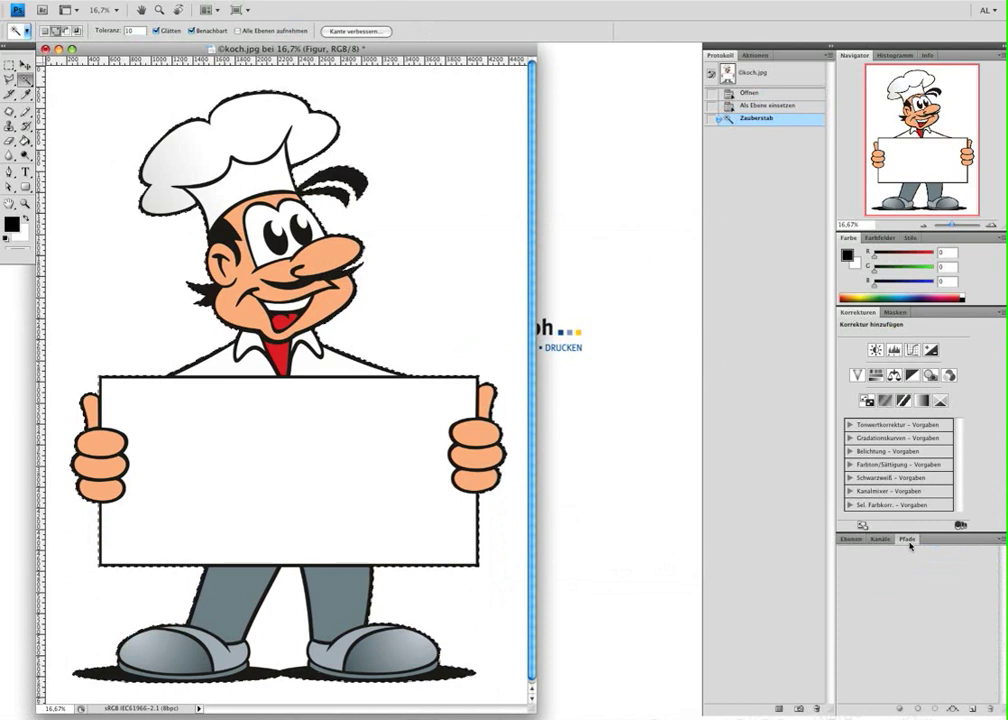
pyautogui.click(1001, 544)
pyautogui.click(945, 585)
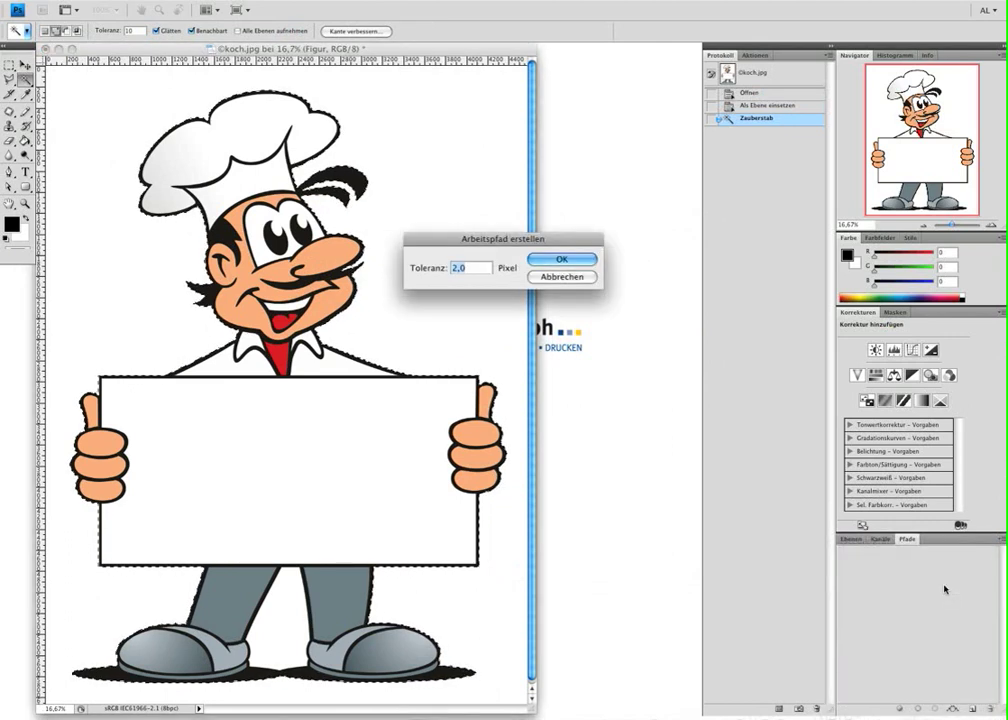
pyautogui.click(565, 262)
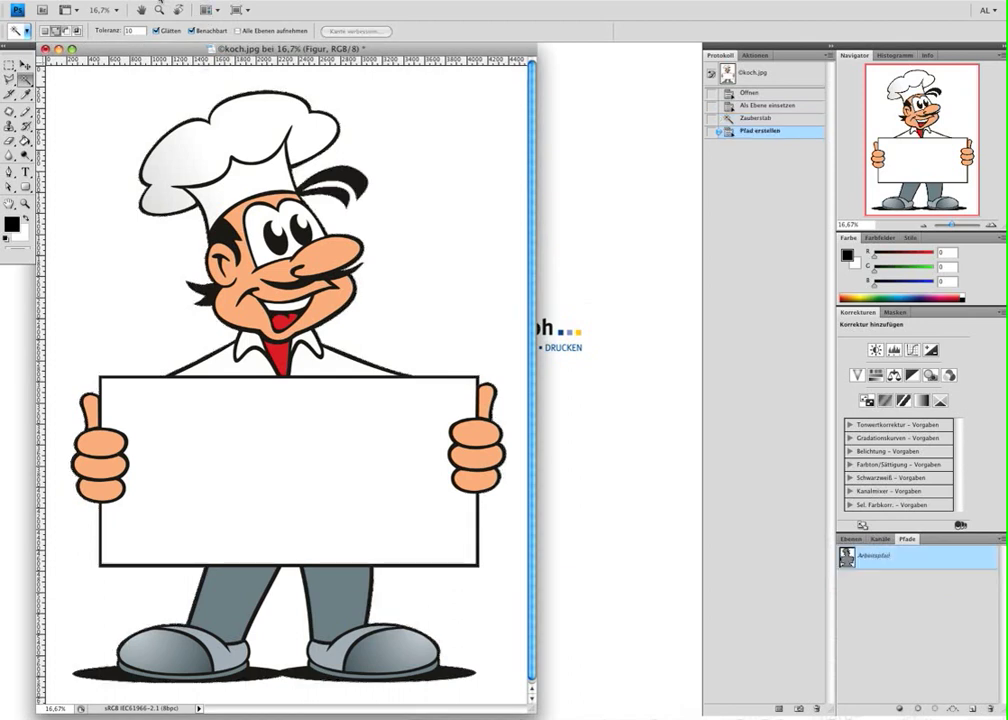
# Step: Copy the work path and close the chef image
pyautogui.click(130, 1)
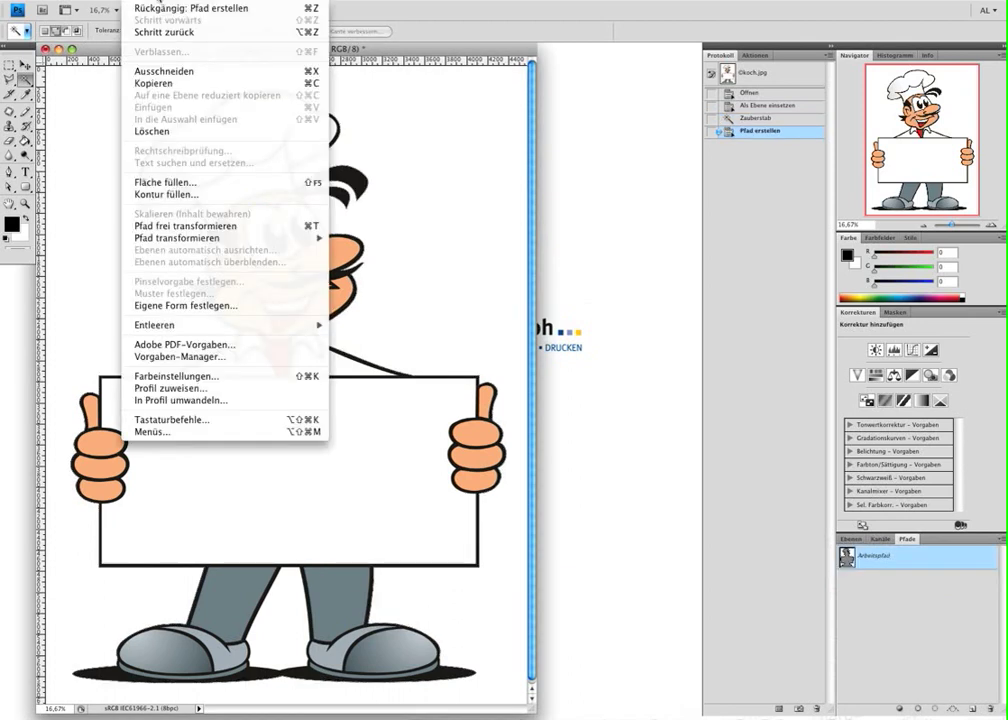
pyautogui.click(153, 84)
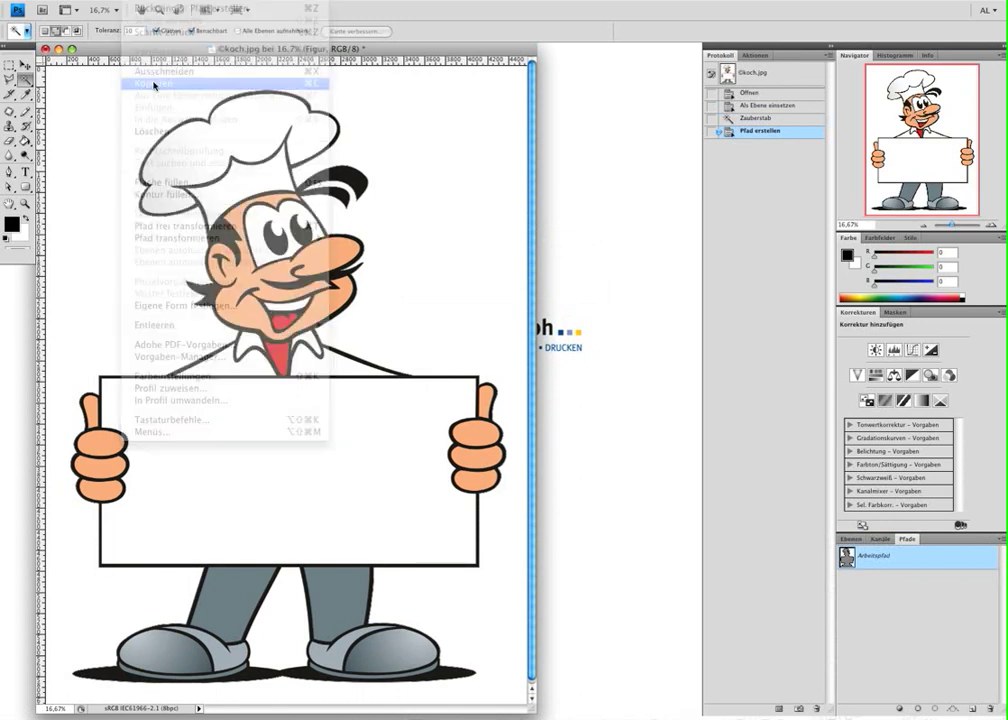
pyautogui.click(57, 49)
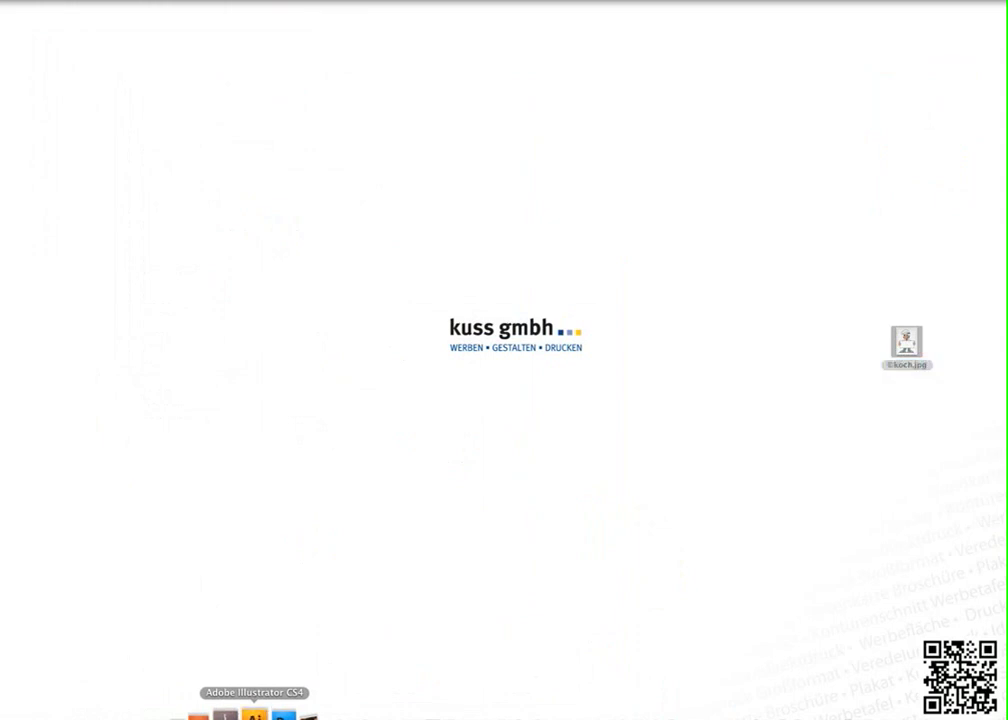
# Step: Switch to Illustrator and create a blank 50 × 60 cm document called Pappfigur
pyautogui.click(253, 712)
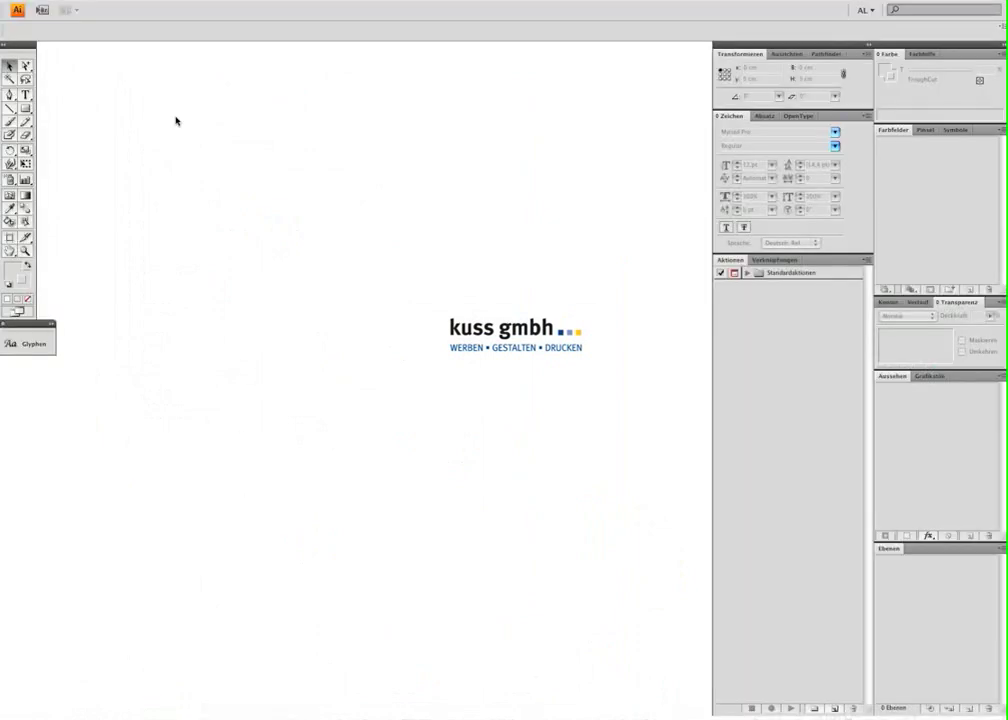
pyautogui.click(100, 1)
pyautogui.click(116, 8)
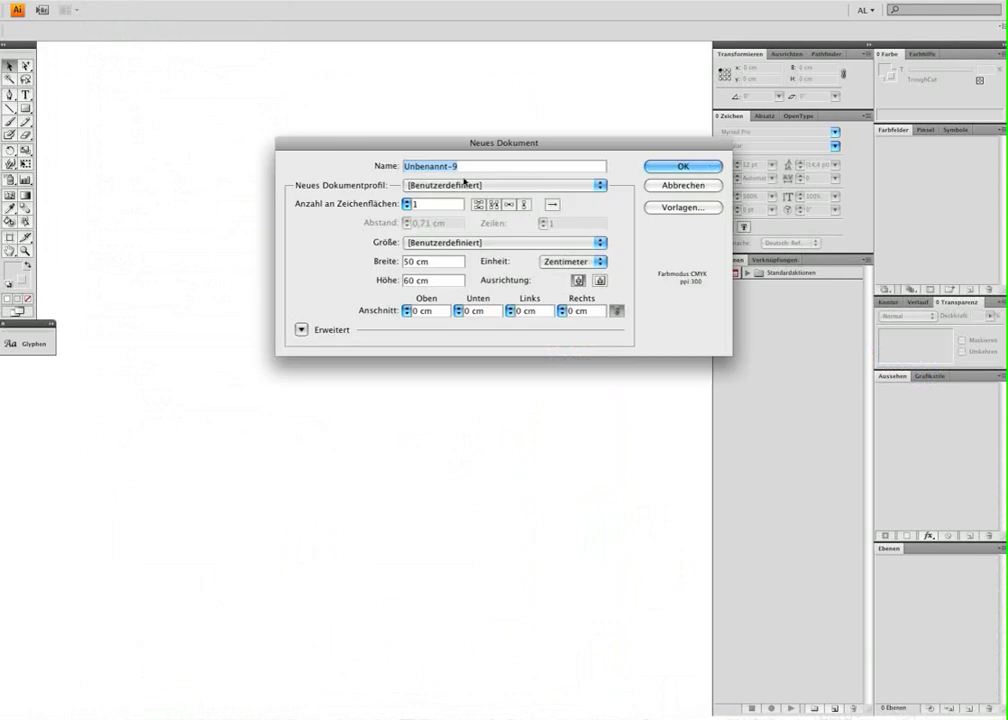
pyautogui.write('Papp')
pyautogui.write('figur')
pyautogui.click(662, 171)
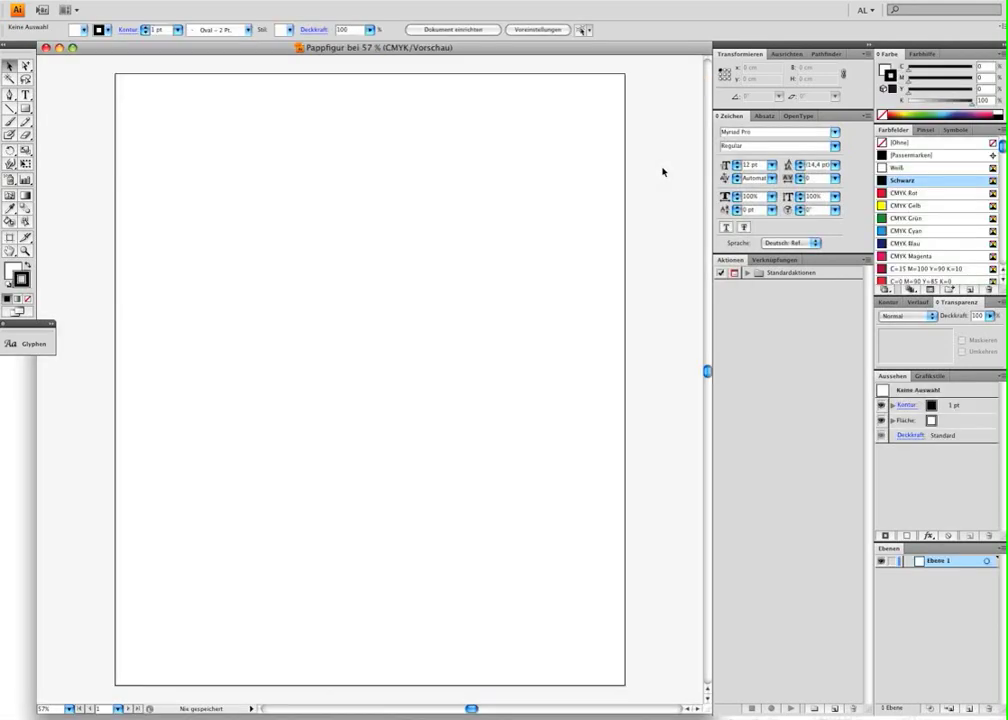
# Step: Paste the chef outline as a Zusammengesetzte Form and stroke it CMYK Cyan
pyautogui.click(143, 2)
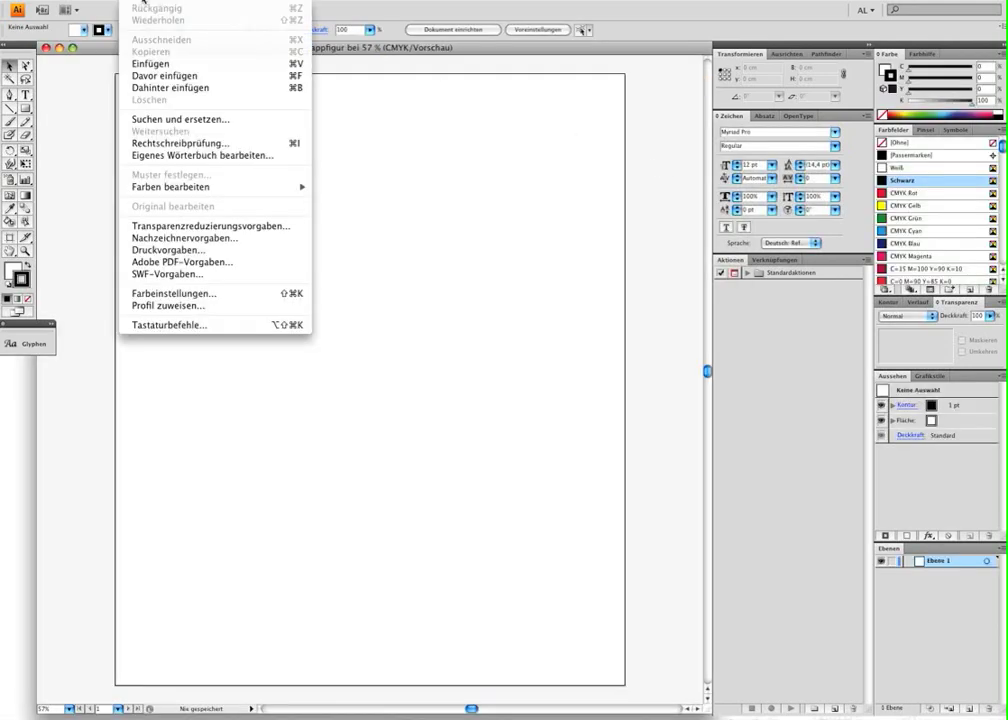
pyautogui.click(155, 68)
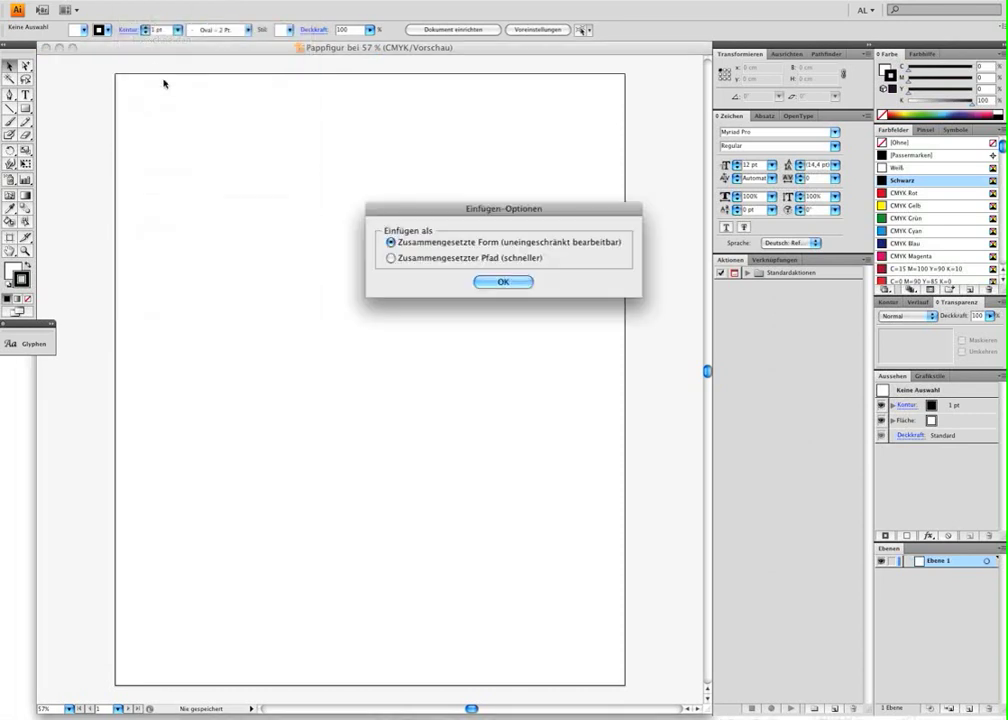
pyautogui.click(484, 283)
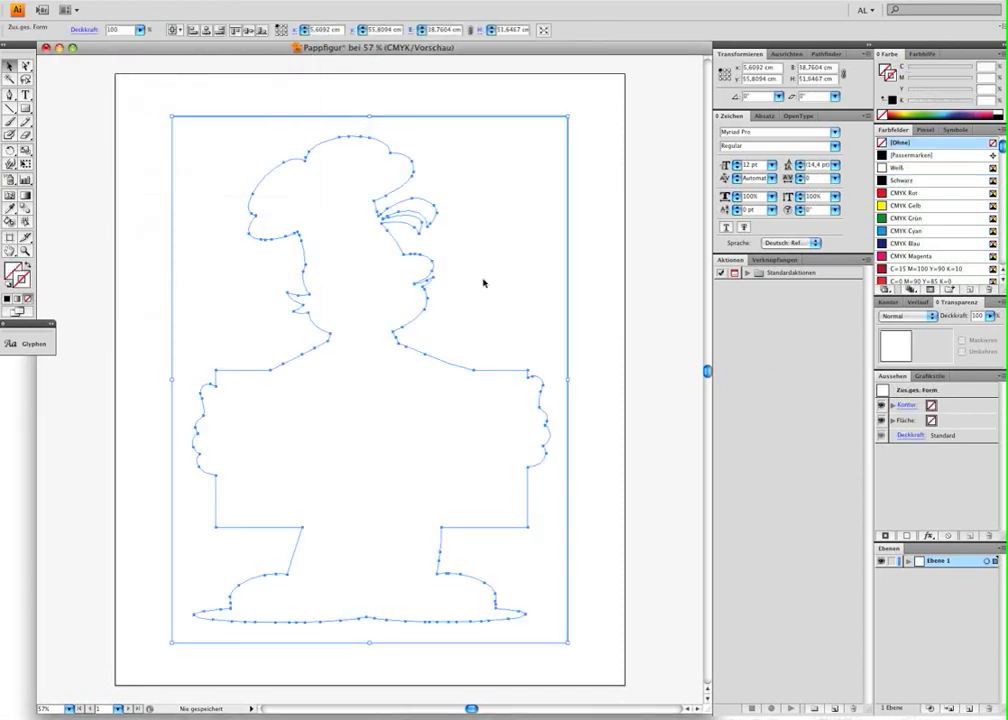
pyautogui.hotkey('ctrl', 'z')
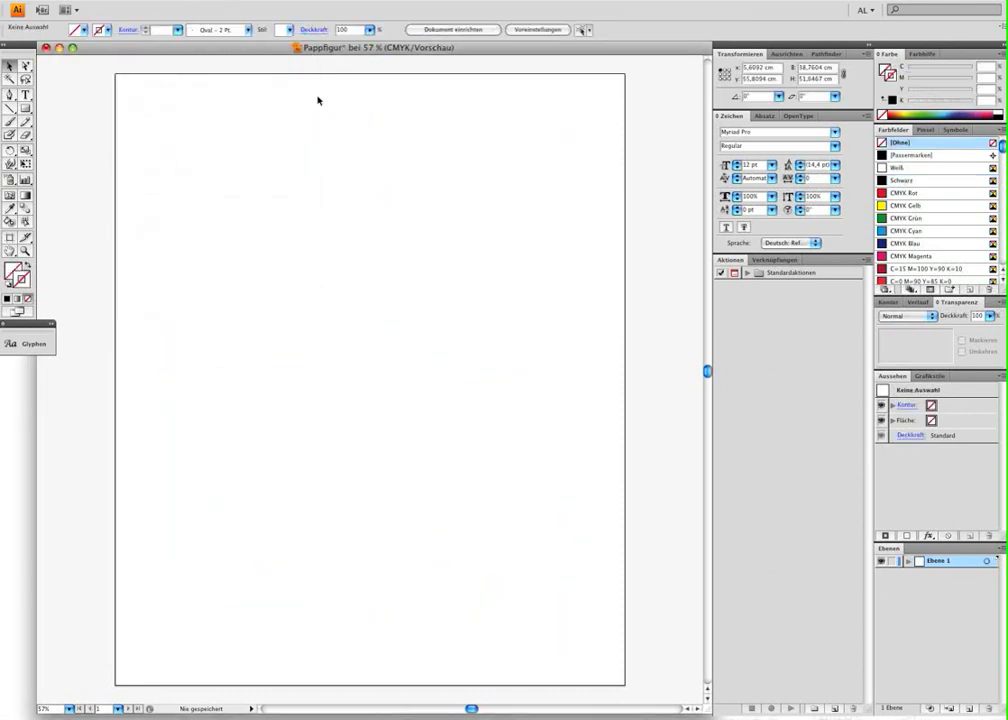
pyautogui.hotkey('ctrl', 'shift', 'z')
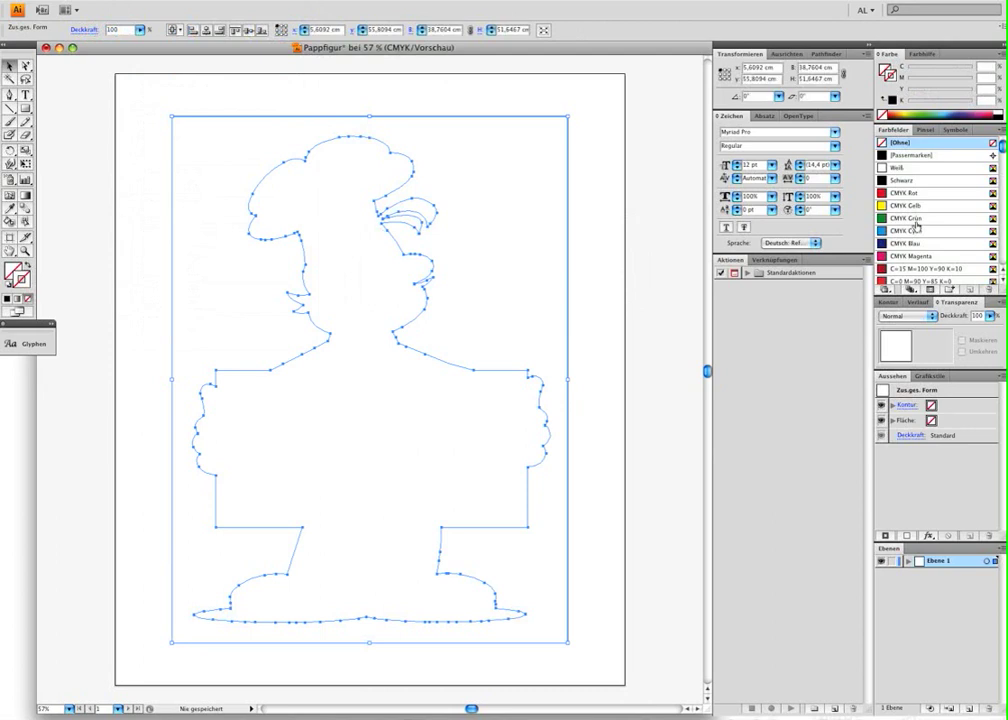
pyautogui.click(914, 232)
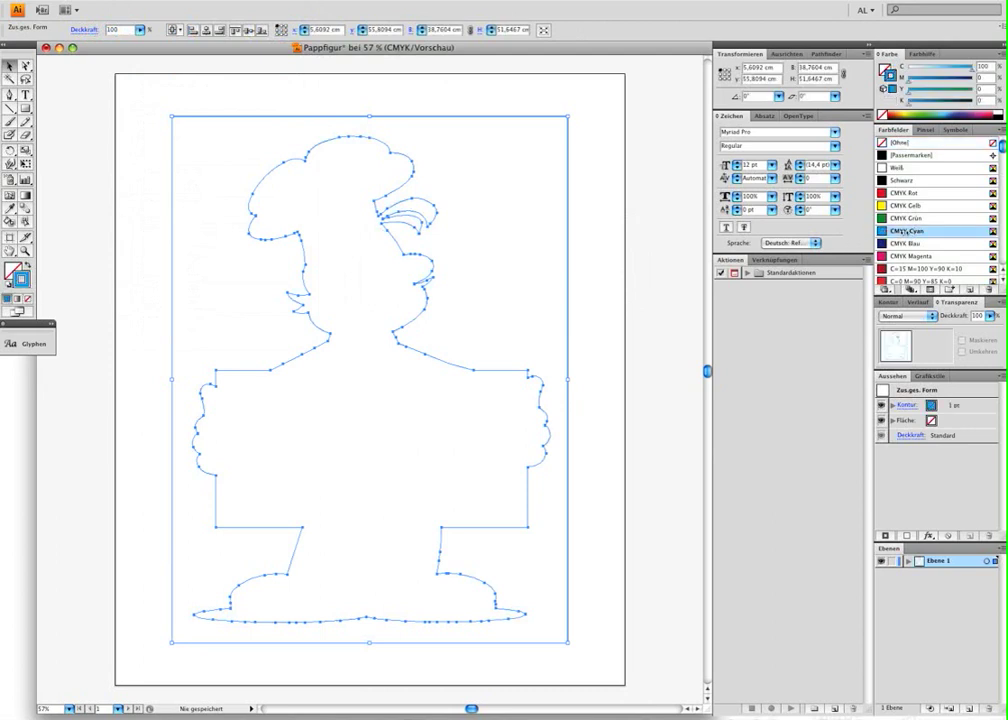
# Step: Rename the CMYK Cyan swatch to ThroughCut and set its colour type to Volltonfarbe
pyautogui.doubleClick(906, 231)
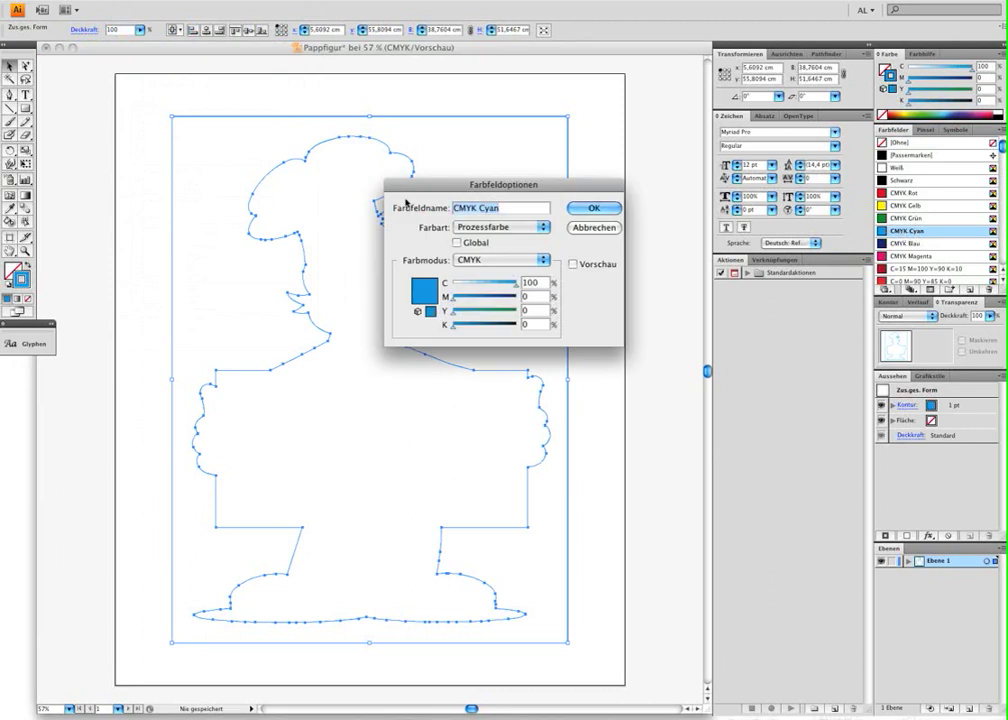
pyautogui.write('Thr')
pyautogui.write('oughC')
pyautogui.write('ut')
pyautogui.click(513, 227)
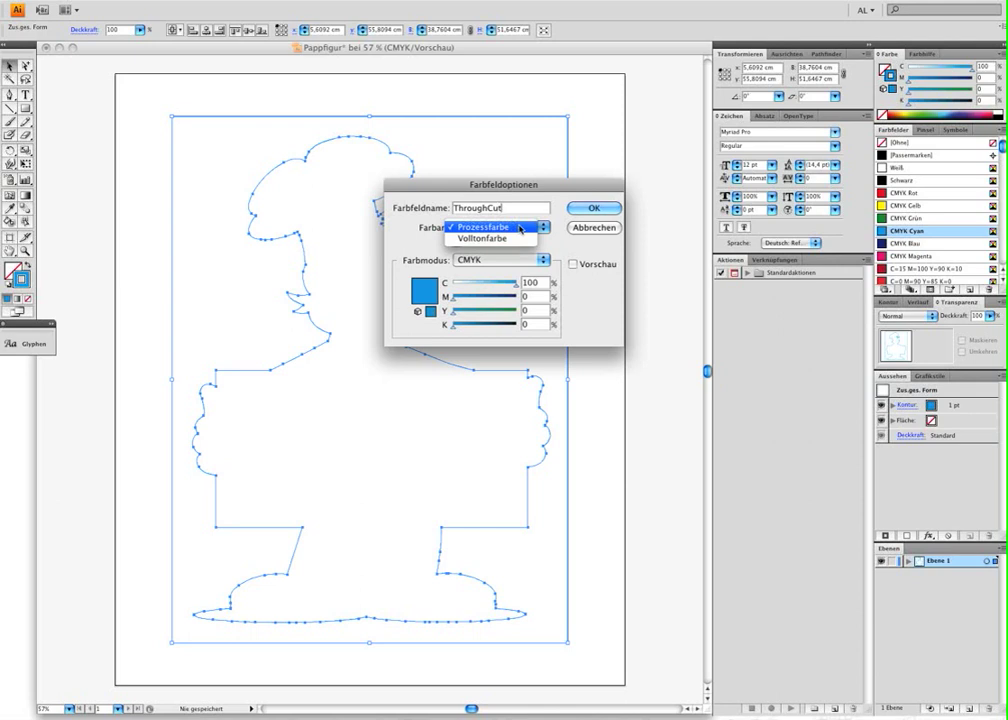
pyautogui.click(545, 238)
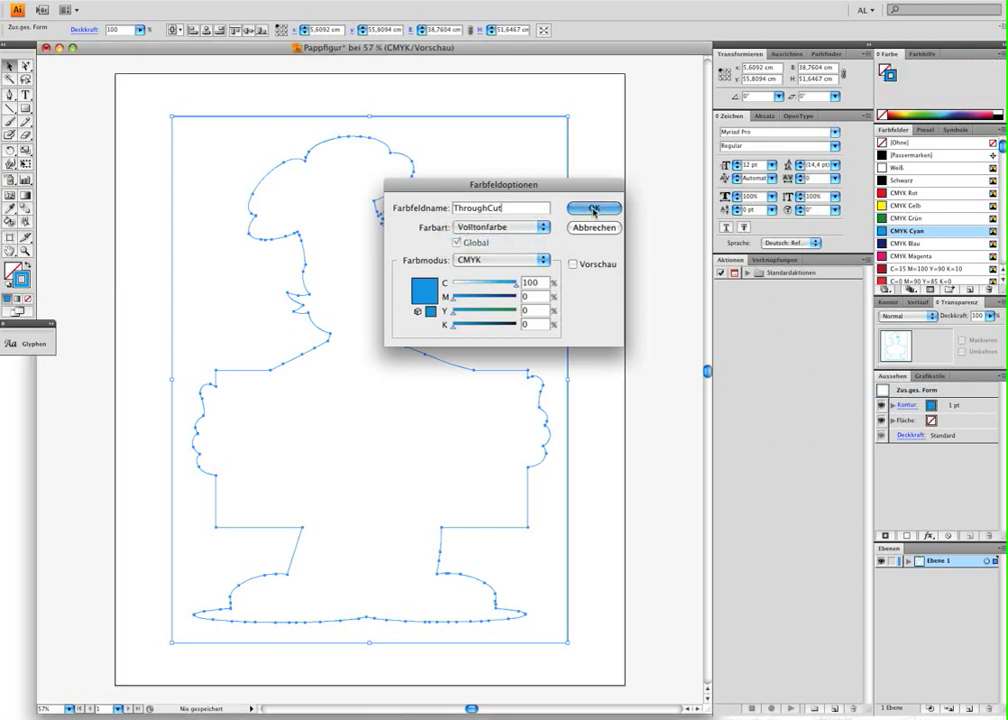
pyautogui.click(594, 207)
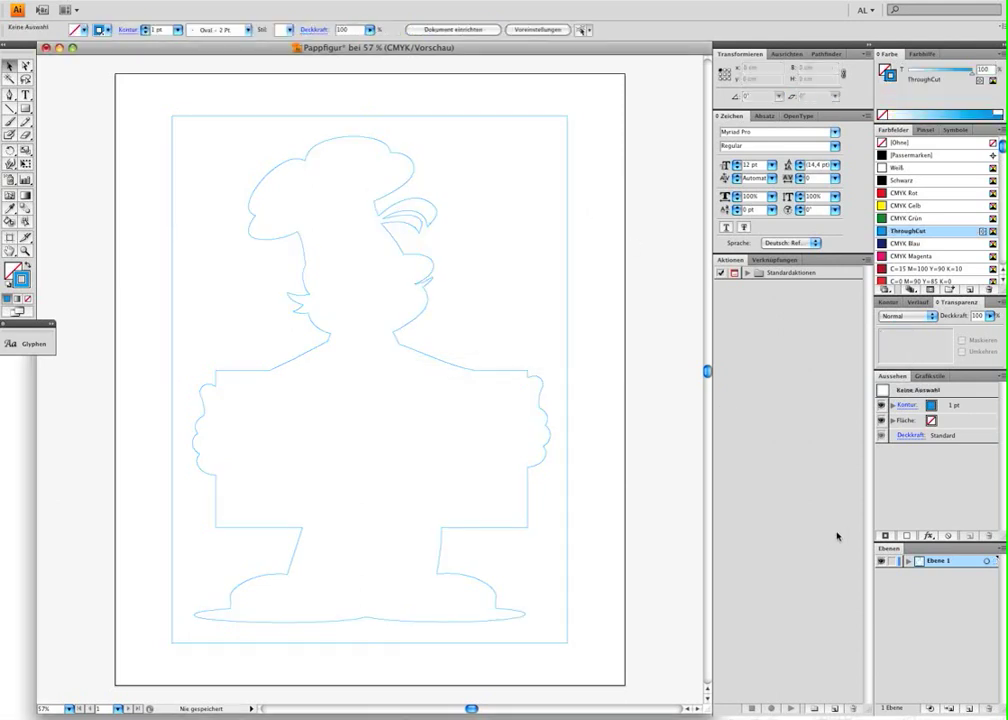
# Step: Rename layer Ebene 1 to Cut
pyautogui.doubleClick(938, 563)
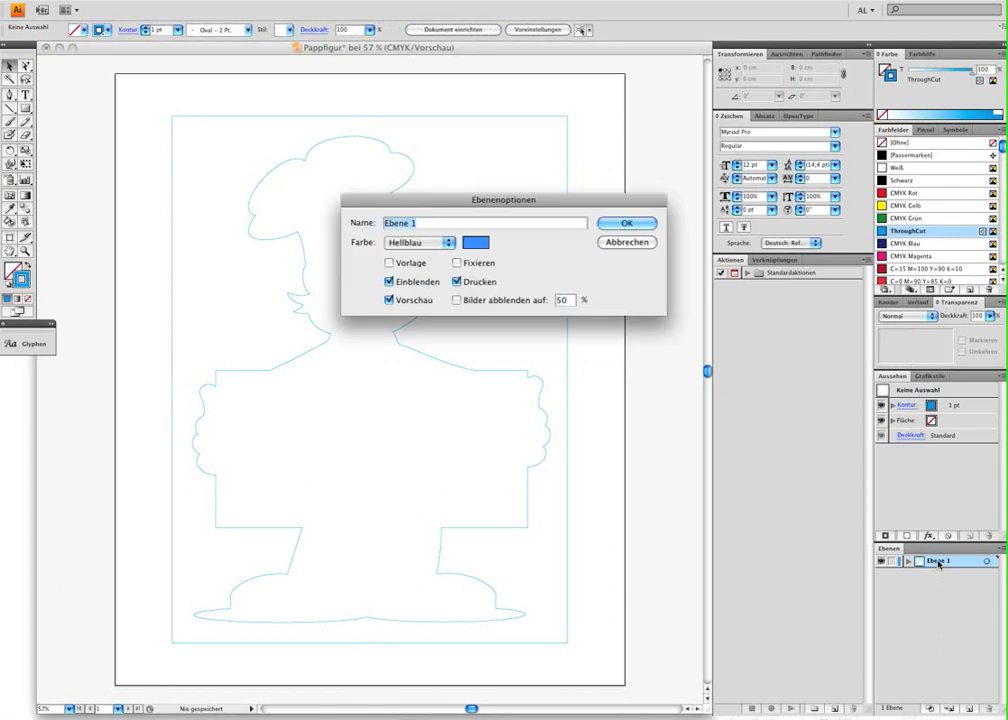
pyautogui.write('a')
pyautogui.press('BackSpace')
pyautogui.write('Cut')
pyautogui.click(627, 223)
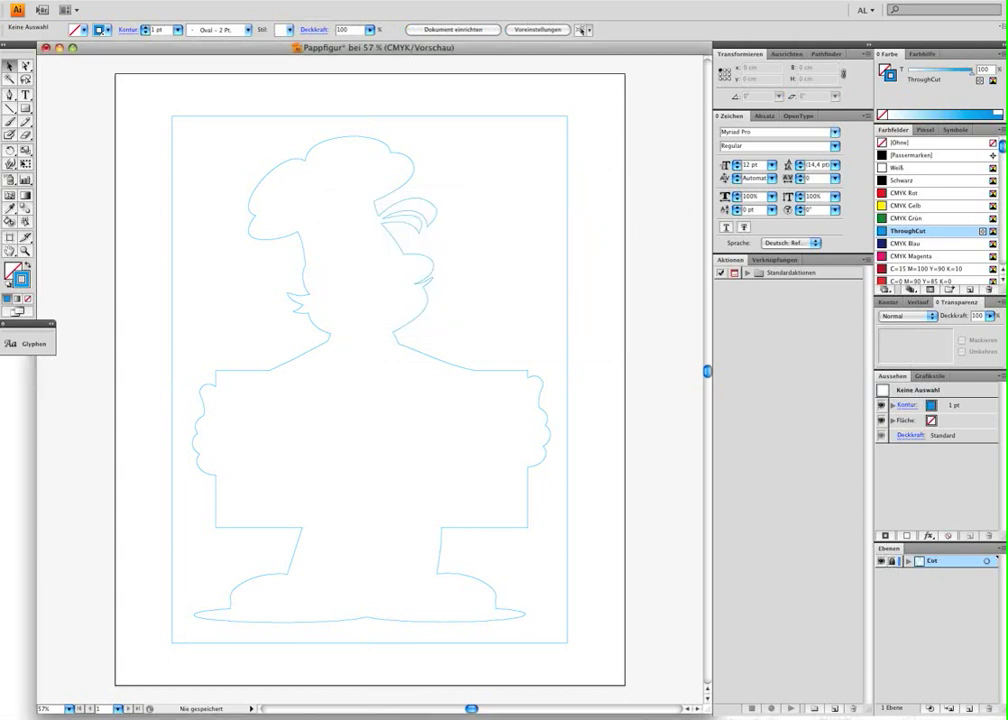
# Step: Add a new layer named Bild from the Layers panel menu
pyautogui.click(1001, 548)
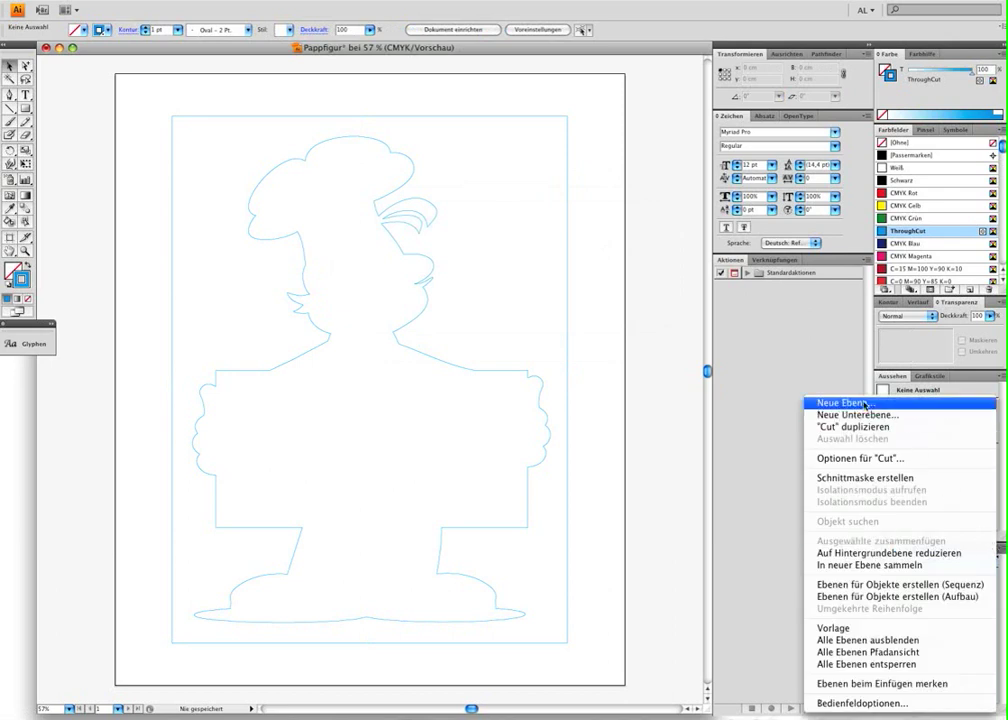
pyautogui.click(814, 395)
pyautogui.write('Bi')
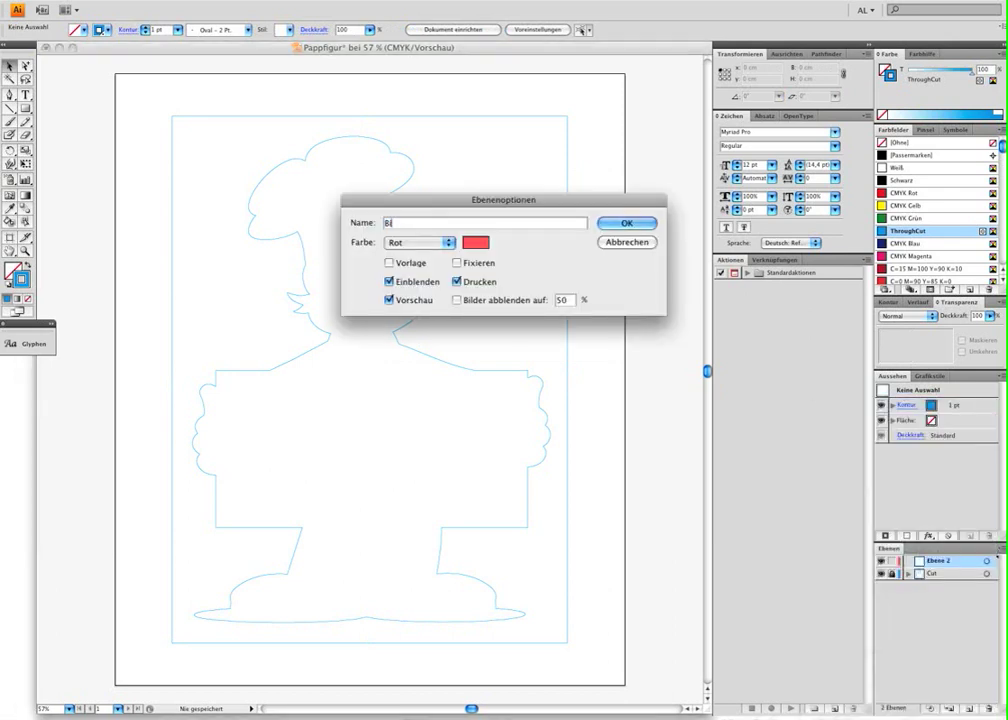
pyautogui.write('ld')
pyautogui.click(632, 226)
pyautogui.click(111, 1)
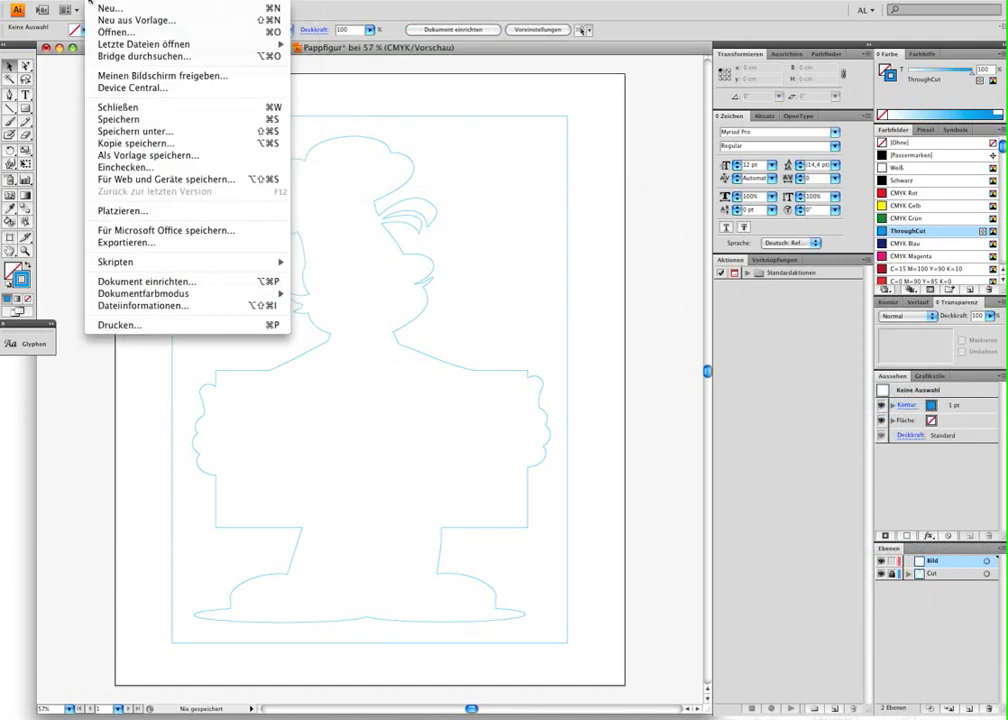
# Step: Place ©koch.jpg as a linked image on the Bild layer, then deselect it
pyautogui.click(113, 214)
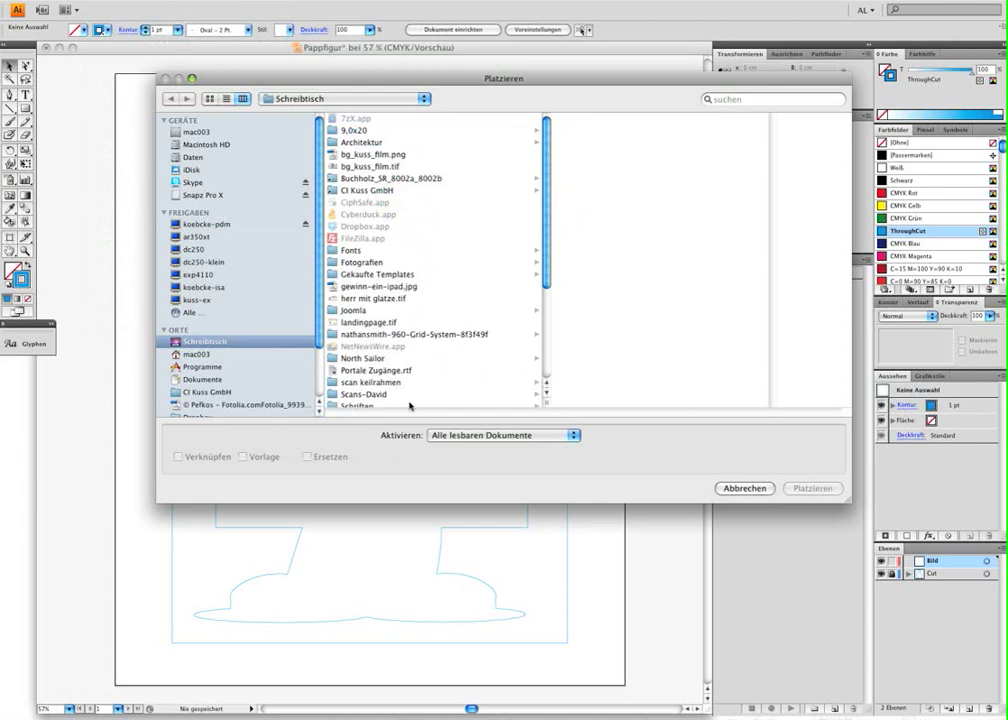
pyautogui.scroll(-5, 430, 300)
pyautogui.click(399, 402)
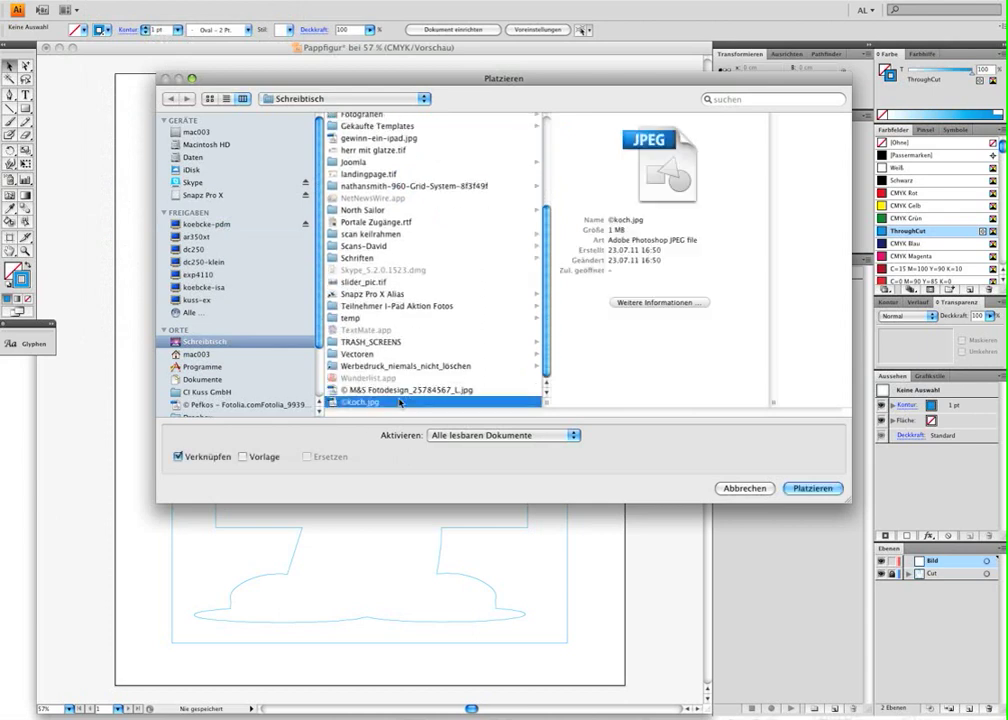
pyautogui.click(825, 488)
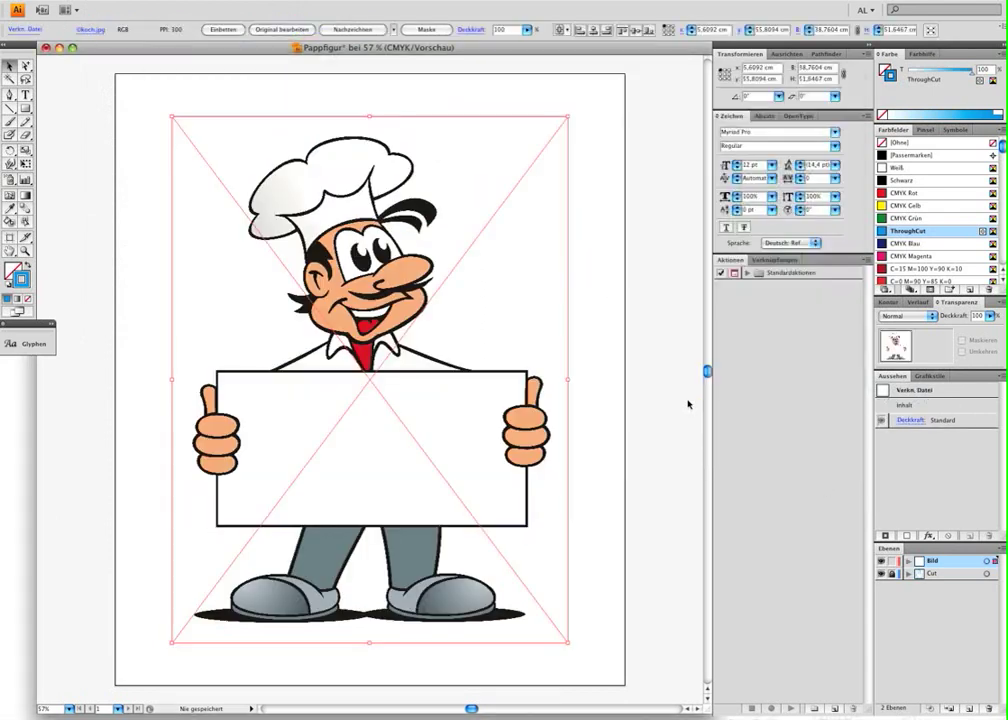
pyautogui.click(615, 364)
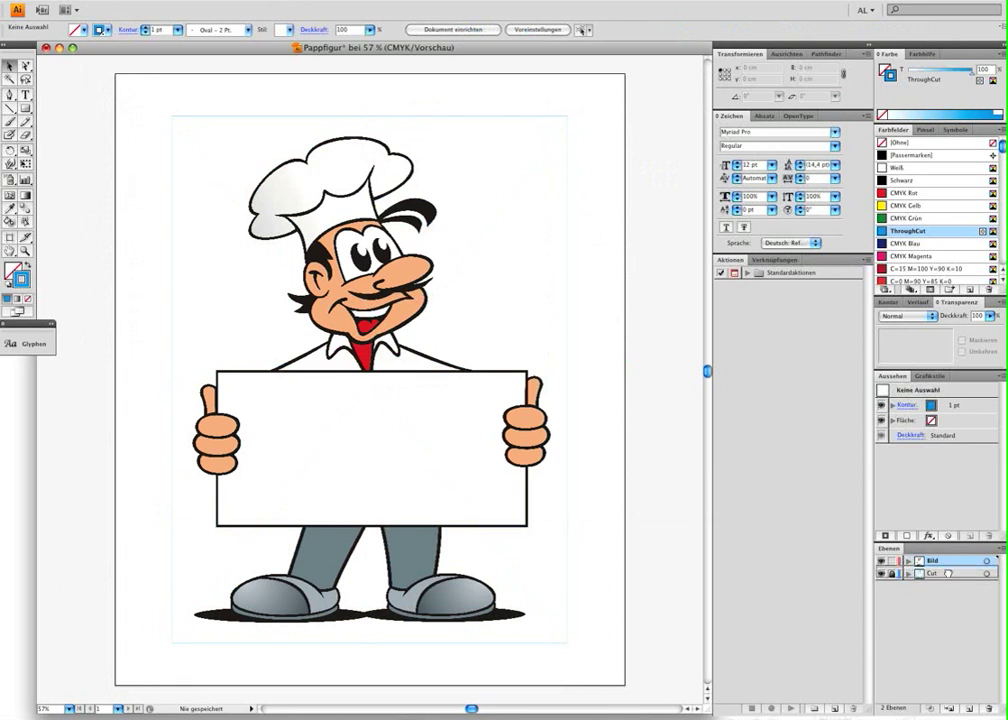
# Step: Drag the Bild layer below Cut, hide it, and select the cut outline
pyautogui.moveTo(948, 565); pyautogui.dragTo(927, 577)
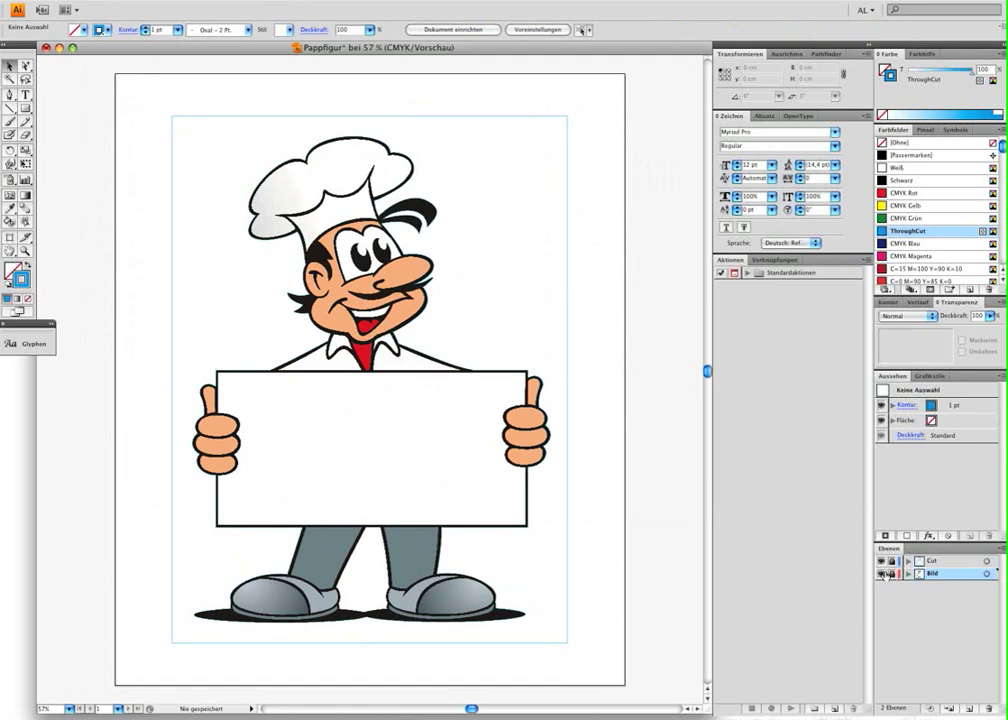
pyautogui.click(882, 574)
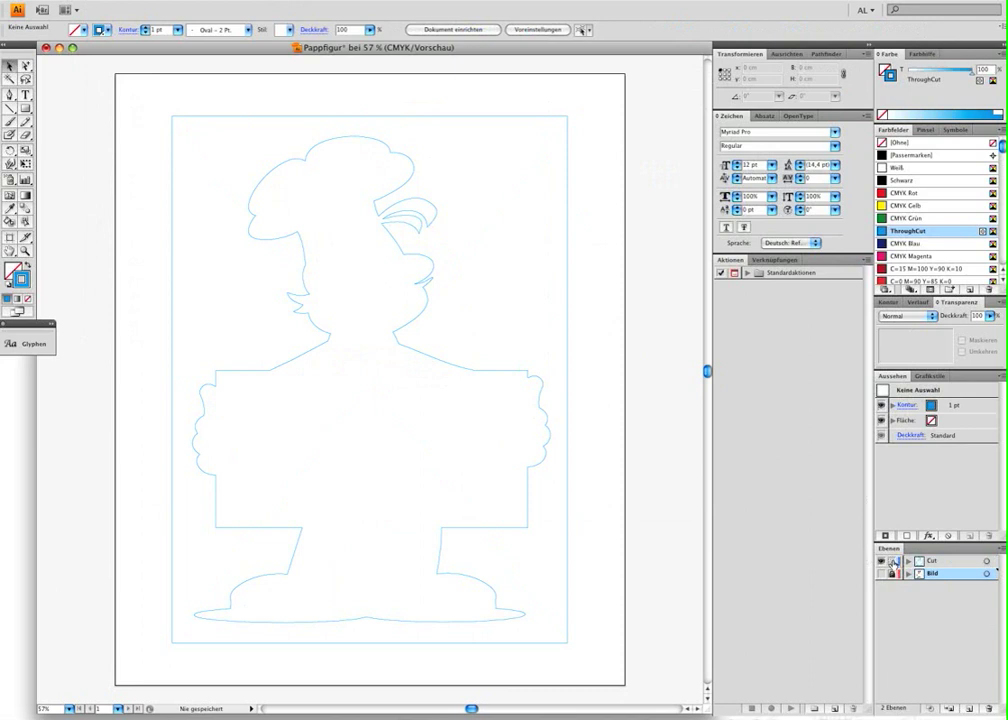
pyautogui.click(441, 369)
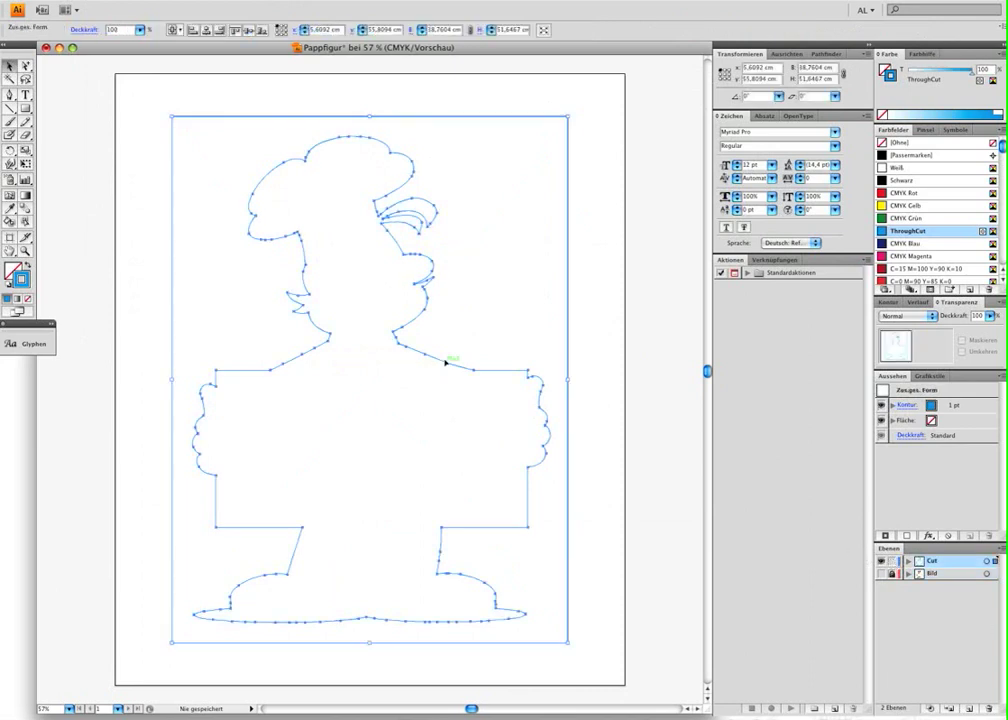
# Step: Simplify the cut outline at 71% Kurvengenauigkeit, then make the Bild layer visible again
pyautogui.click(140, 2)
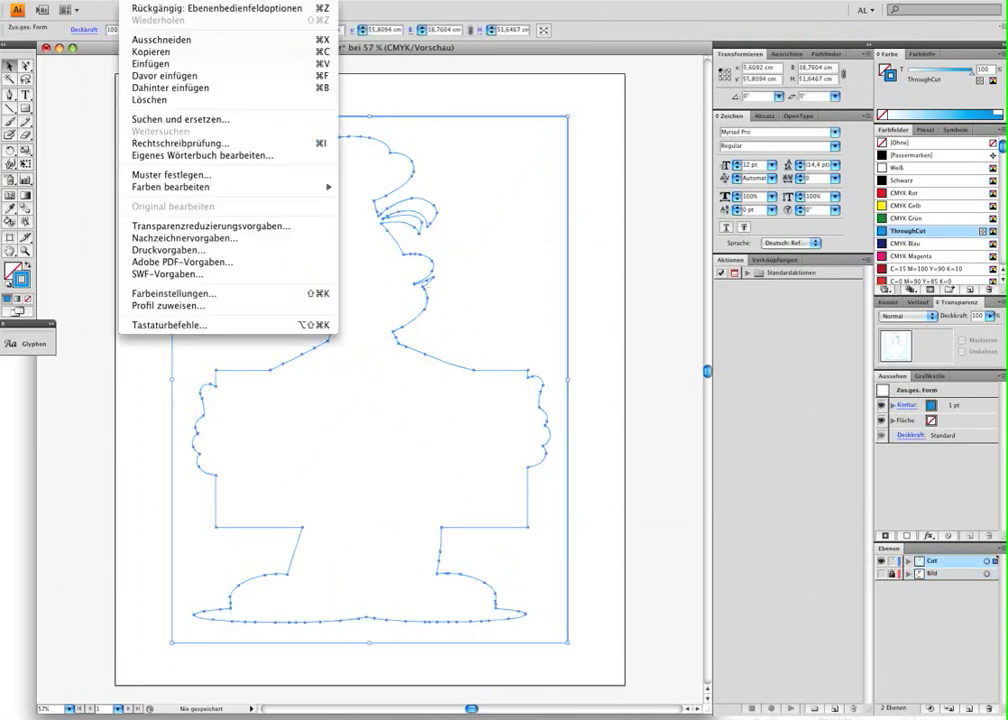
pyautogui.moveTo(199, 218)
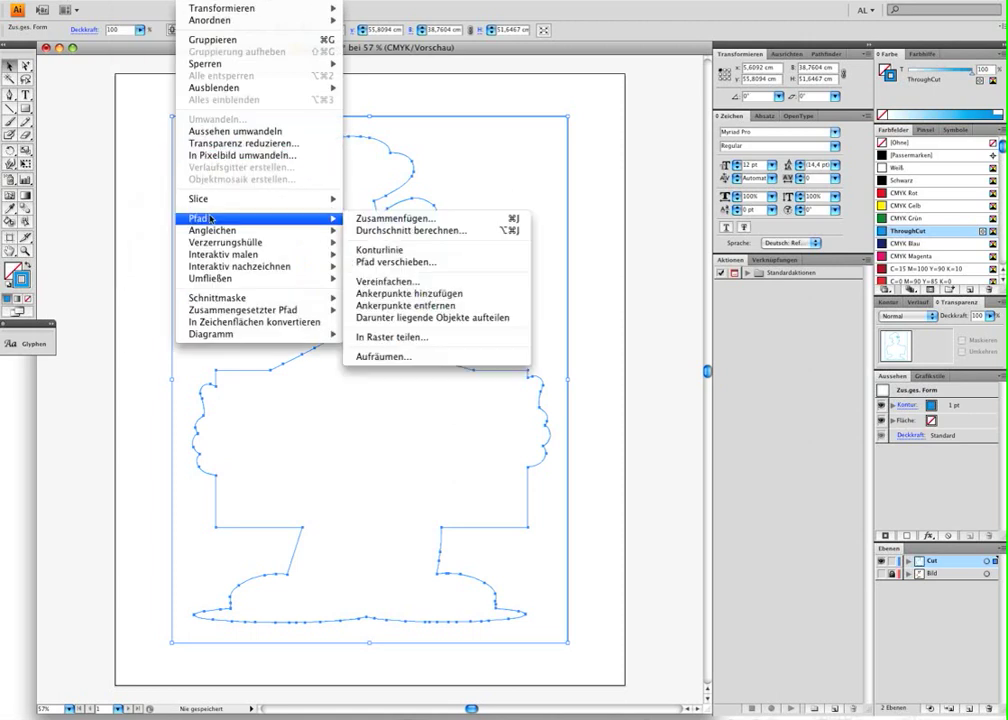
pyautogui.click(410, 283)
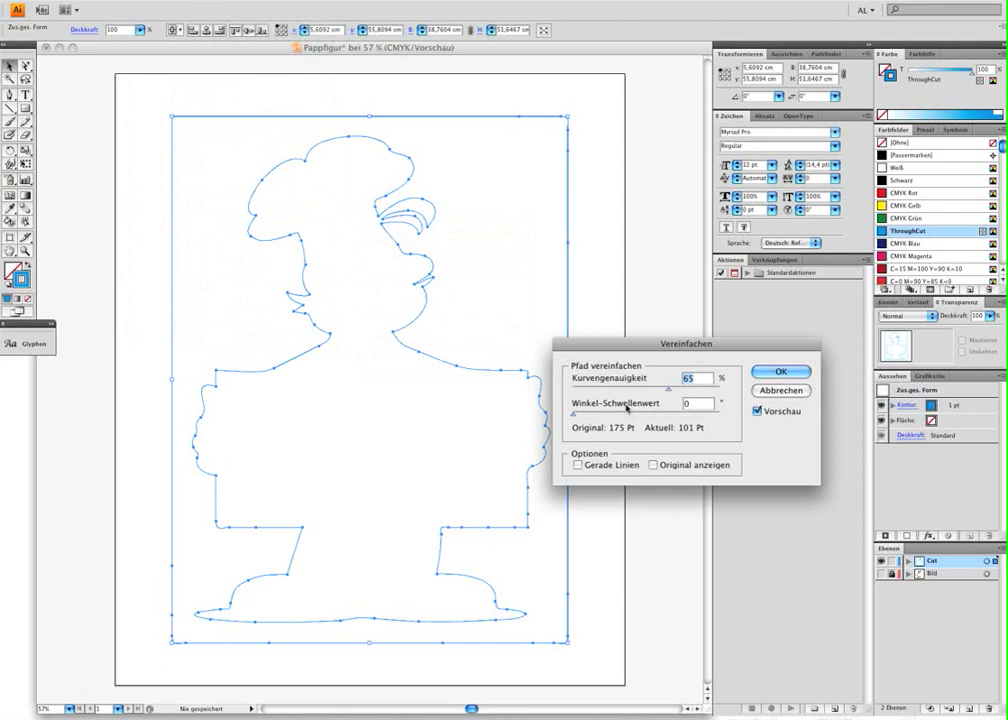
pyautogui.click(670, 393)
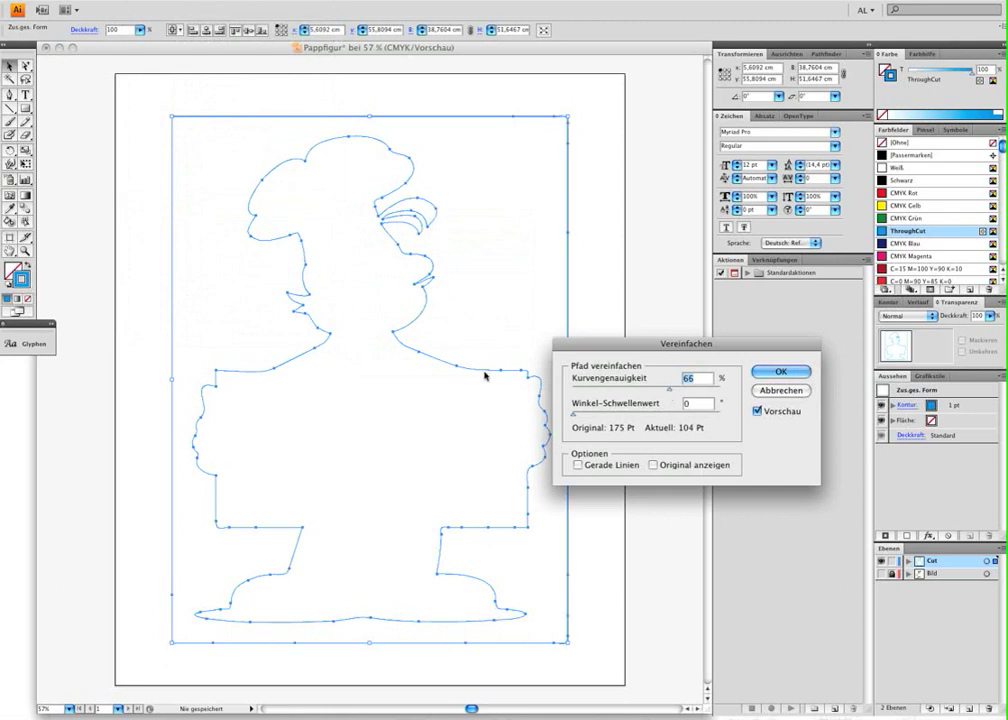
pyautogui.click(643, 390)
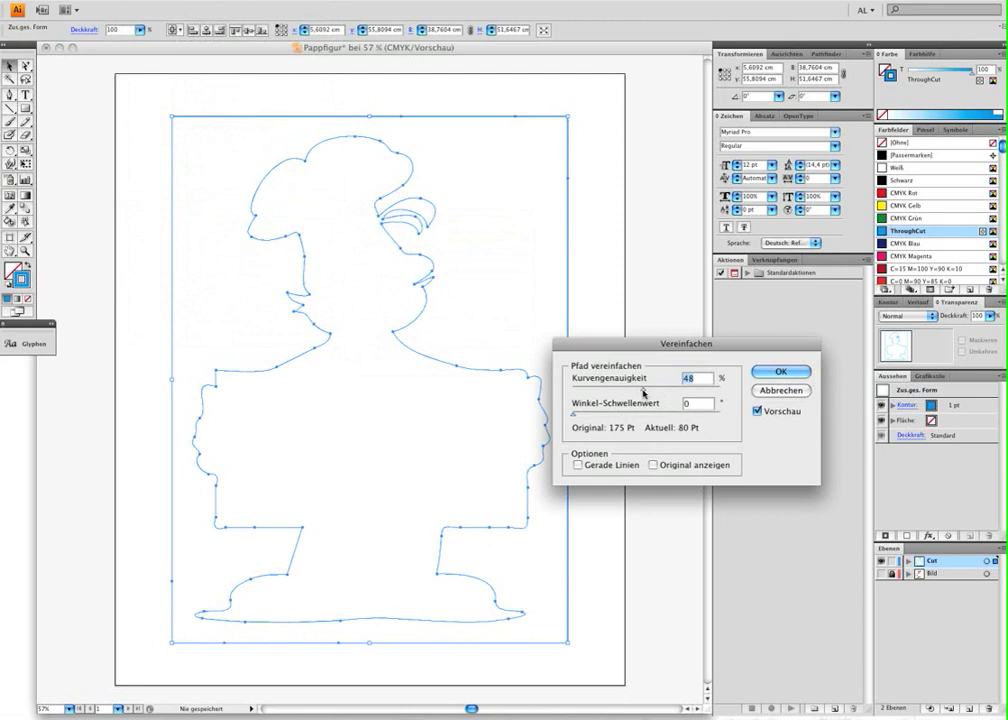
pyautogui.moveTo(643, 392); pyautogui.dragTo(677, 392)
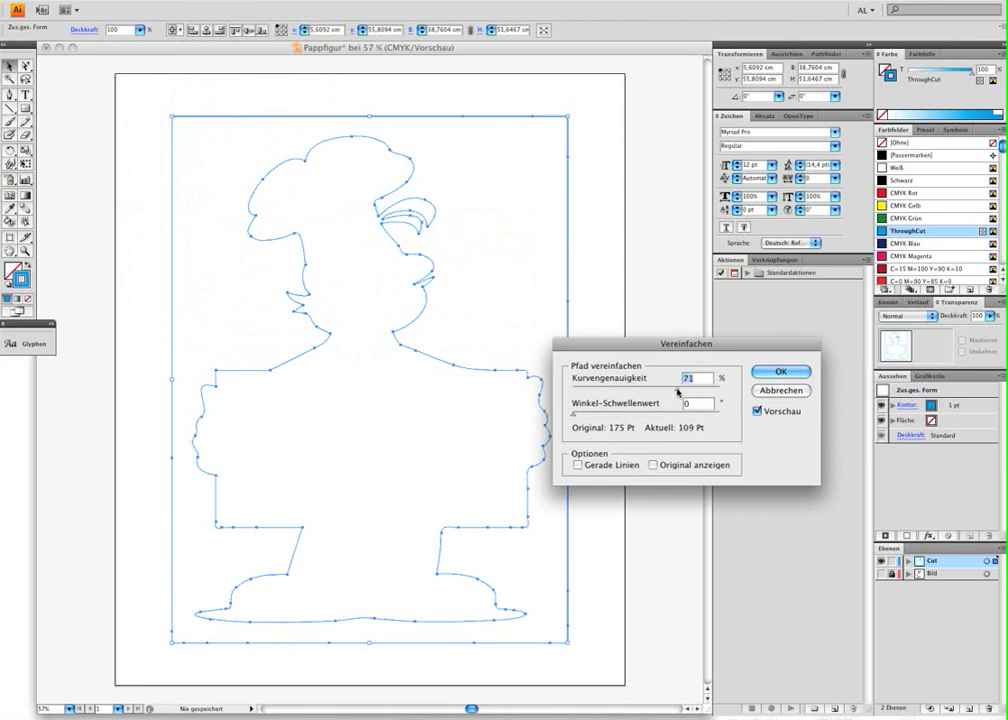
pyautogui.click(799, 370)
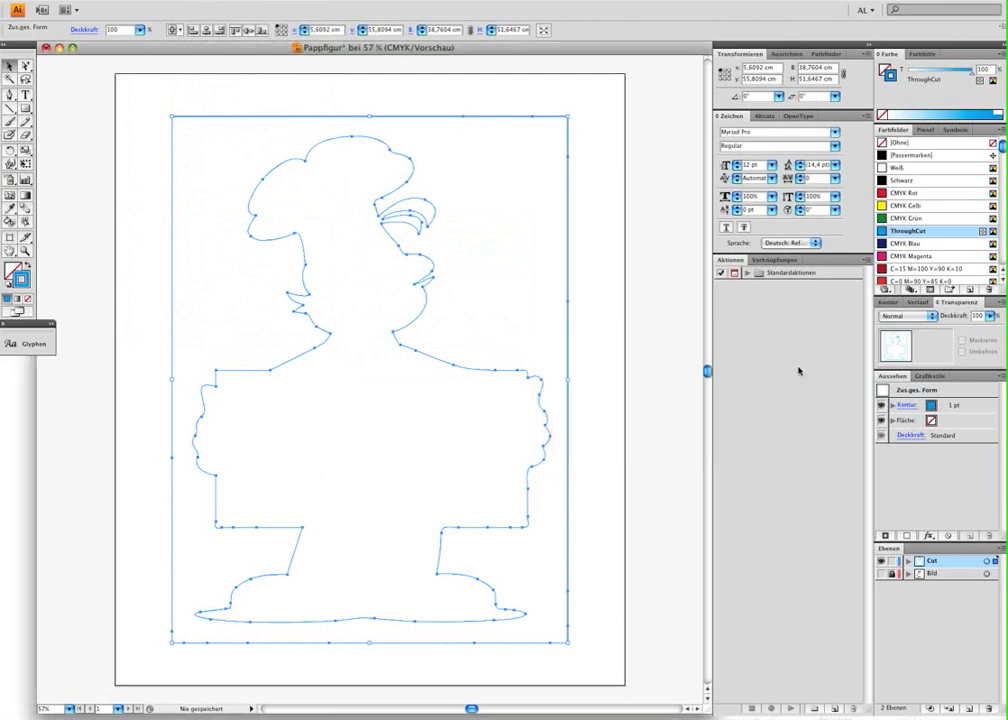
pyautogui.click(598, 373)
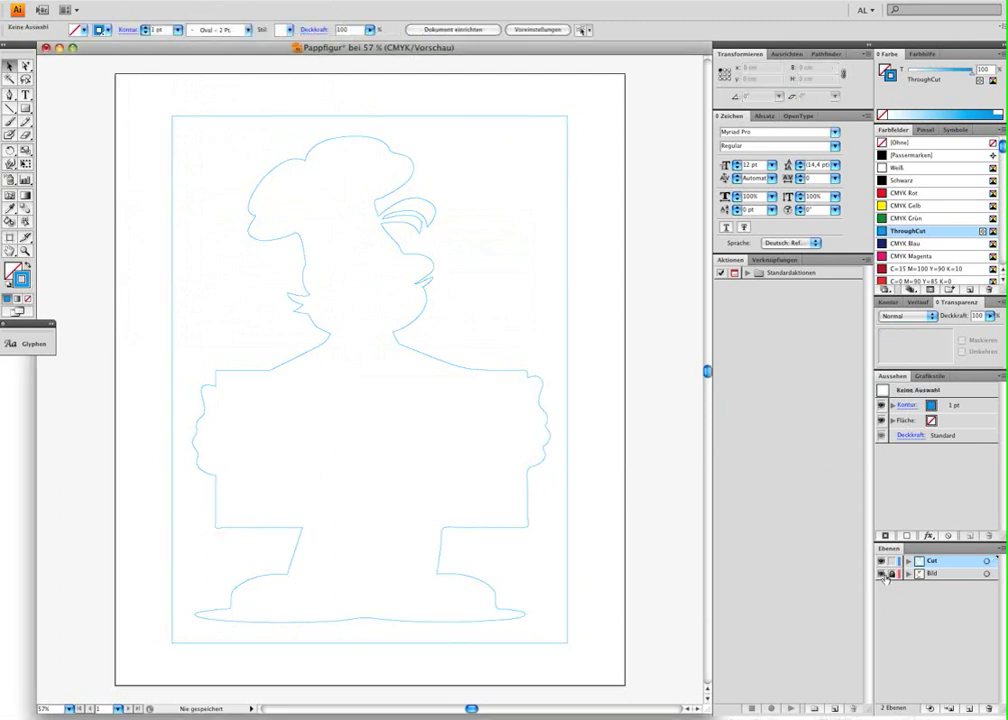
pyautogui.click(882, 574)
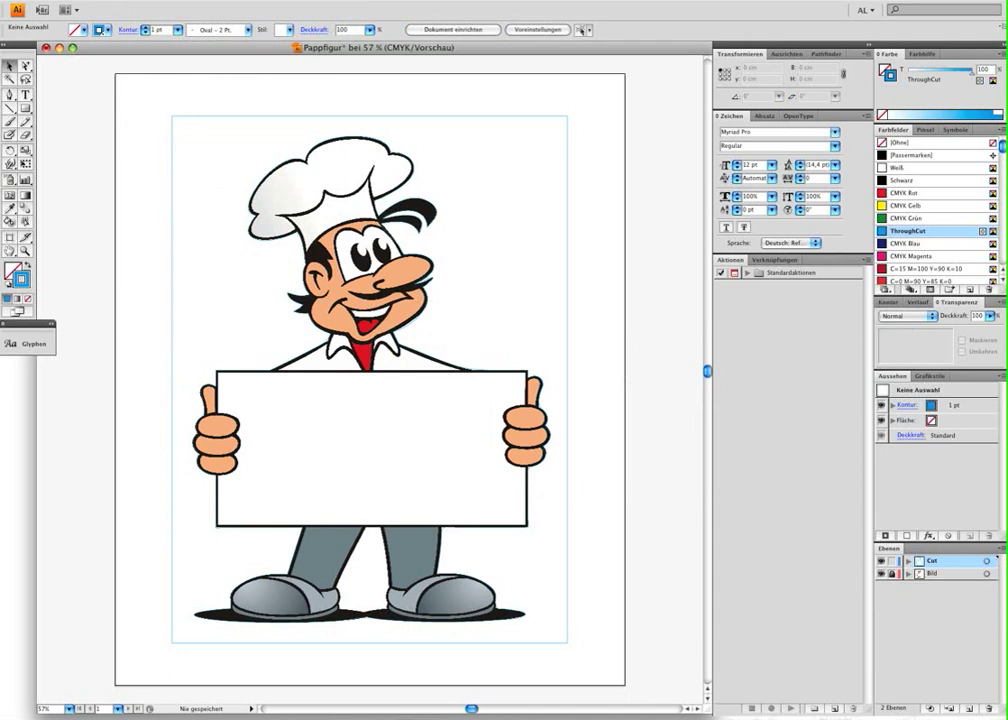
# Step: Save the artwork under the name Pappfigur.pdf with the Adobe PDF format
pyautogui.click(105, 2)
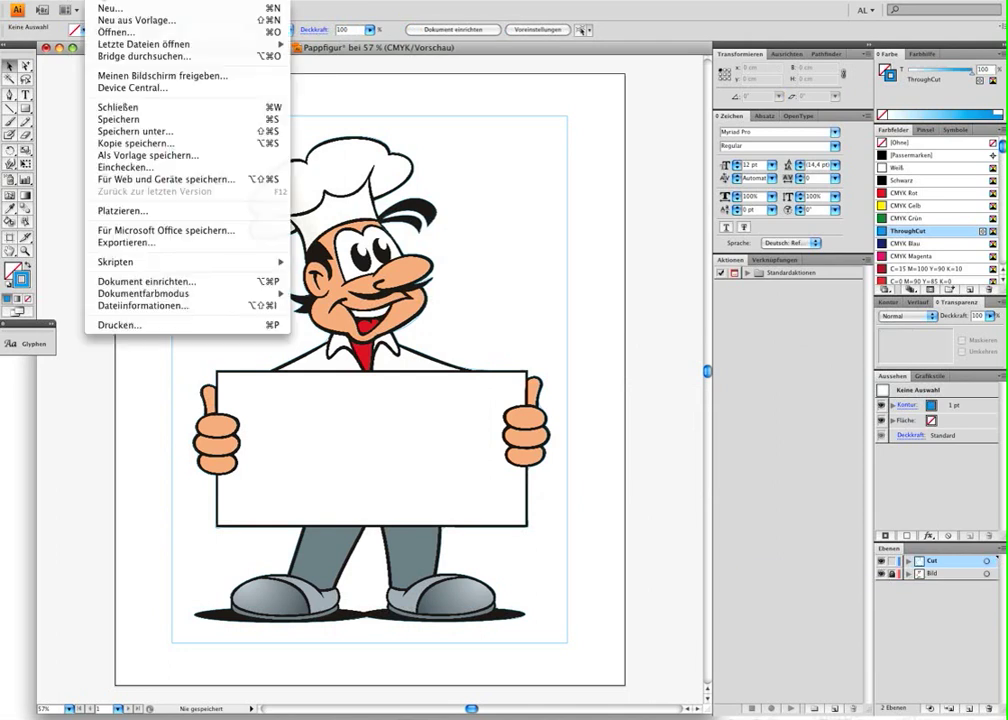
pyautogui.click(145, 133)
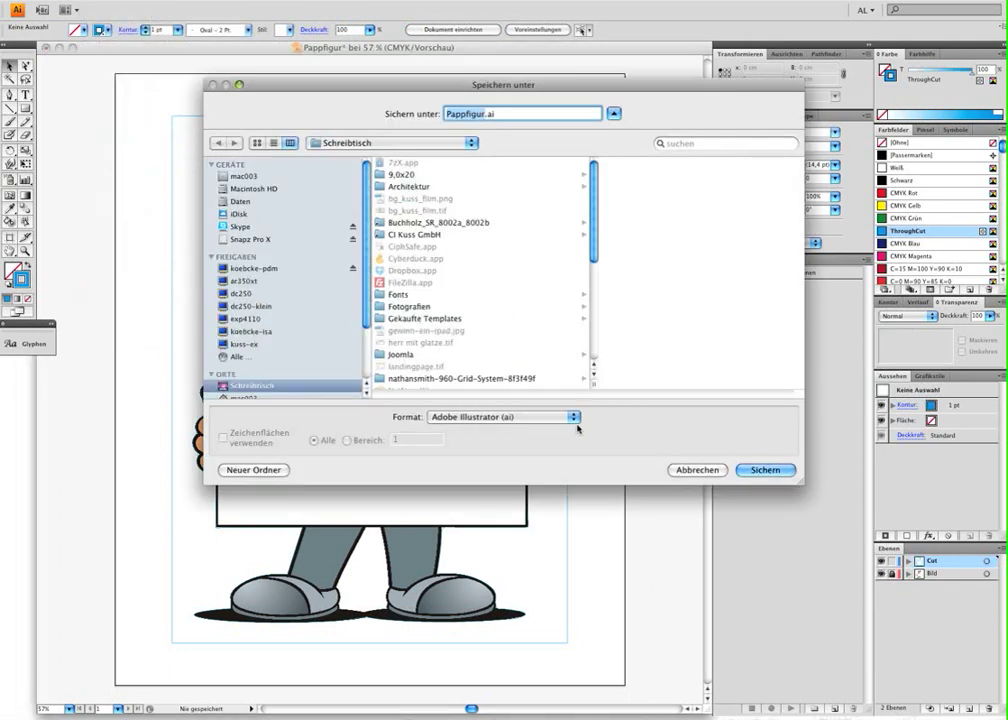
pyautogui.click(574, 417)
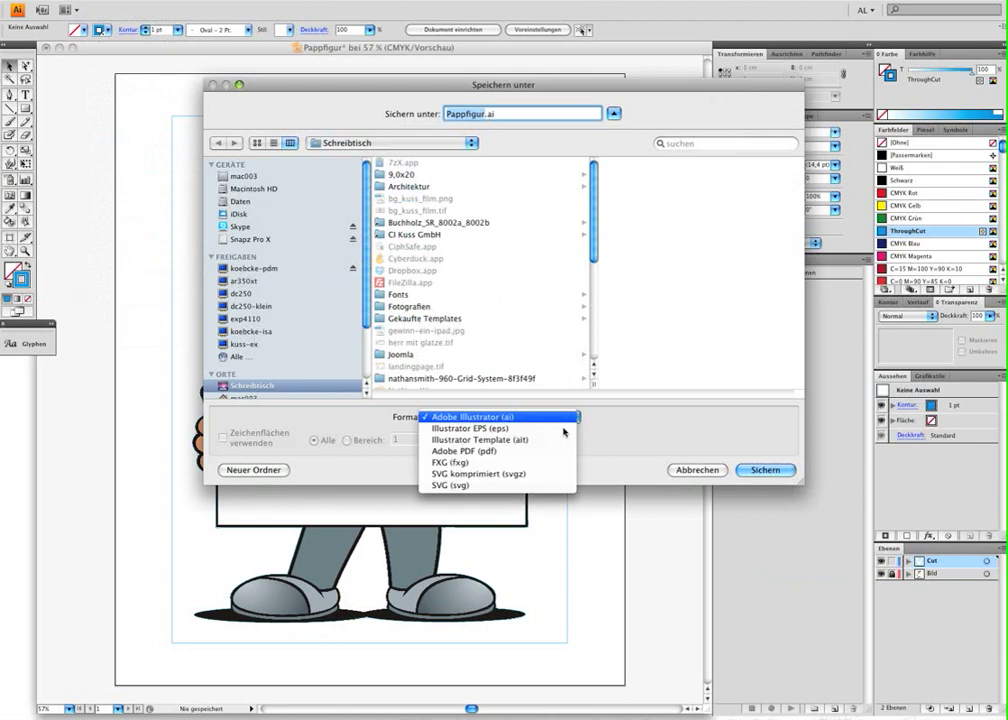
pyautogui.click(524, 451)
pyautogui.click(752, 470)
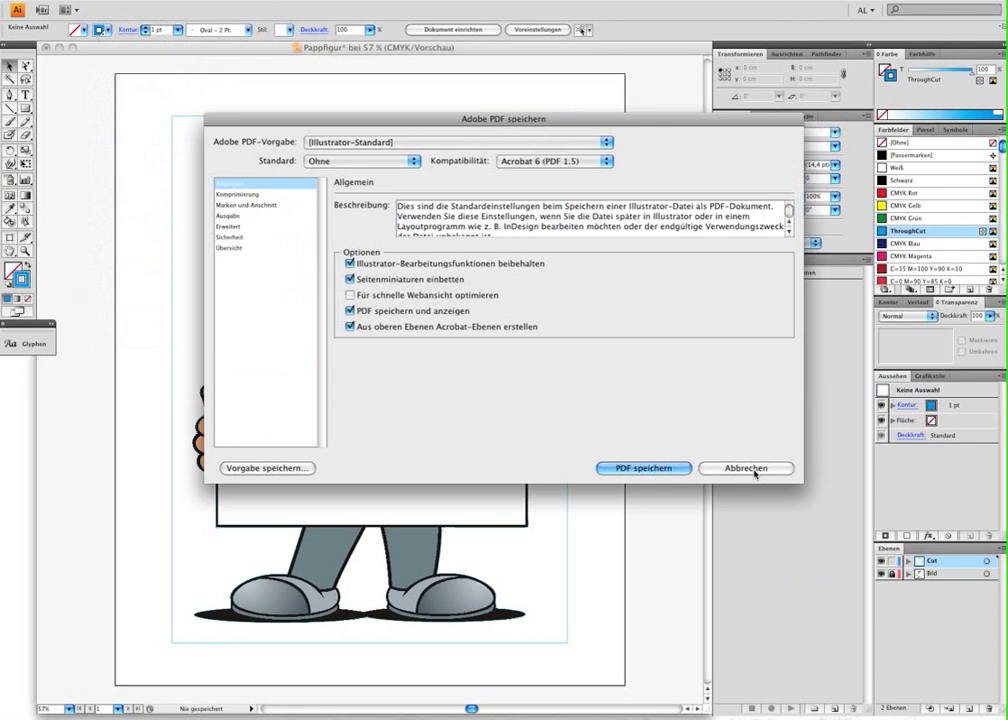
# Step: Apply the [PDF/X-3:2002] preset, write the PDF, and accept the PDF/X warning
pyautogui.click(387, 143)
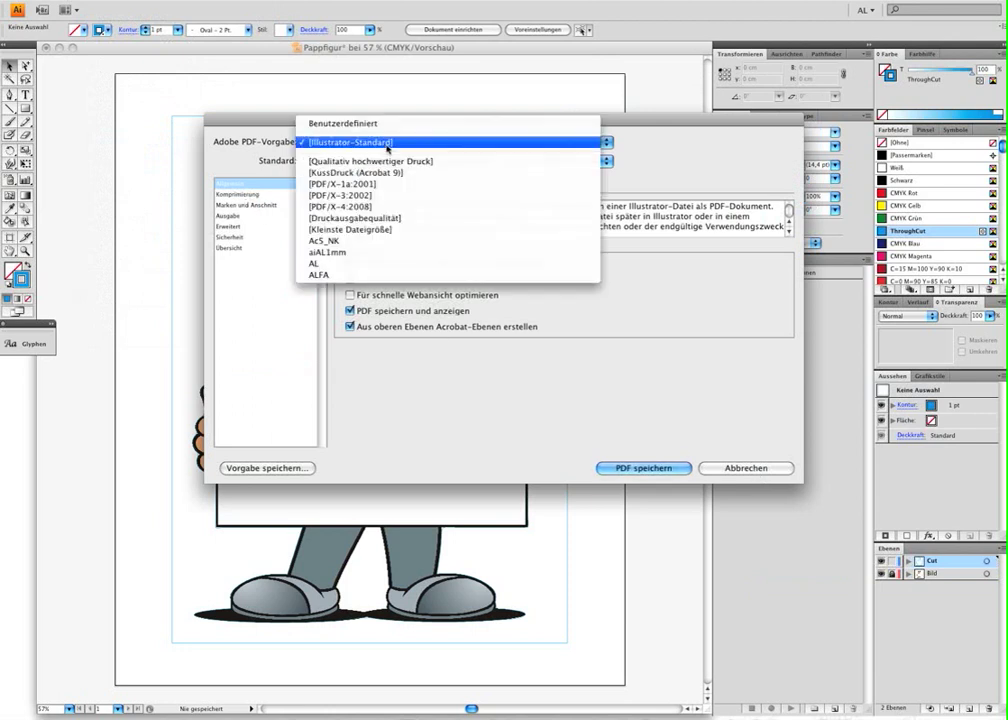
pyautogui.click(373, 195)
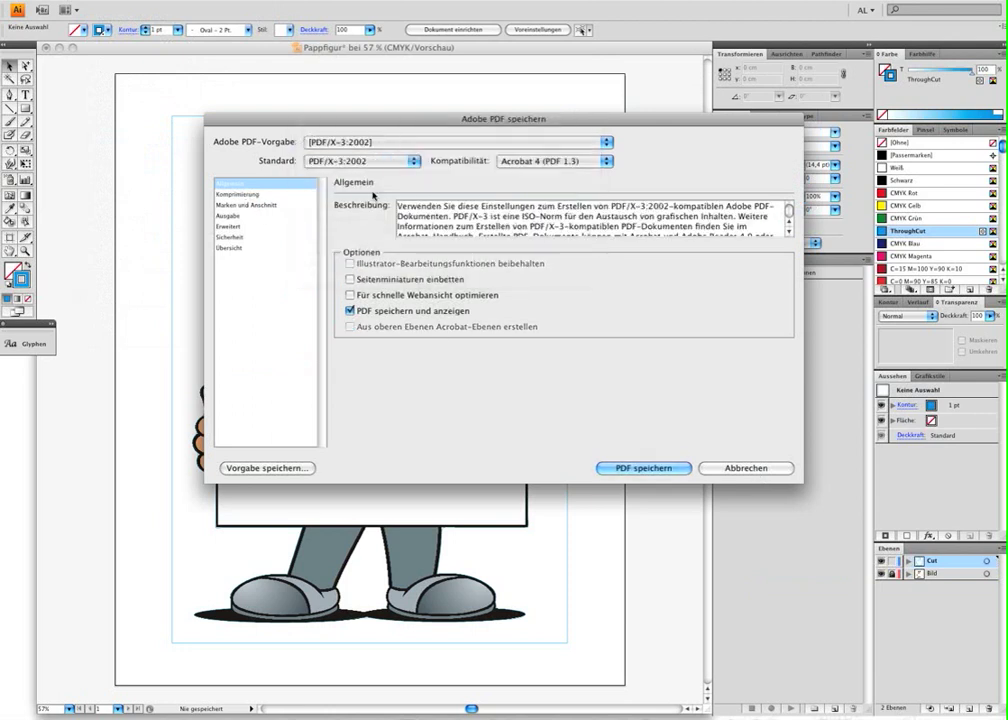
pyautogui.click(250, 194)
pyautogui.click(260, 206)
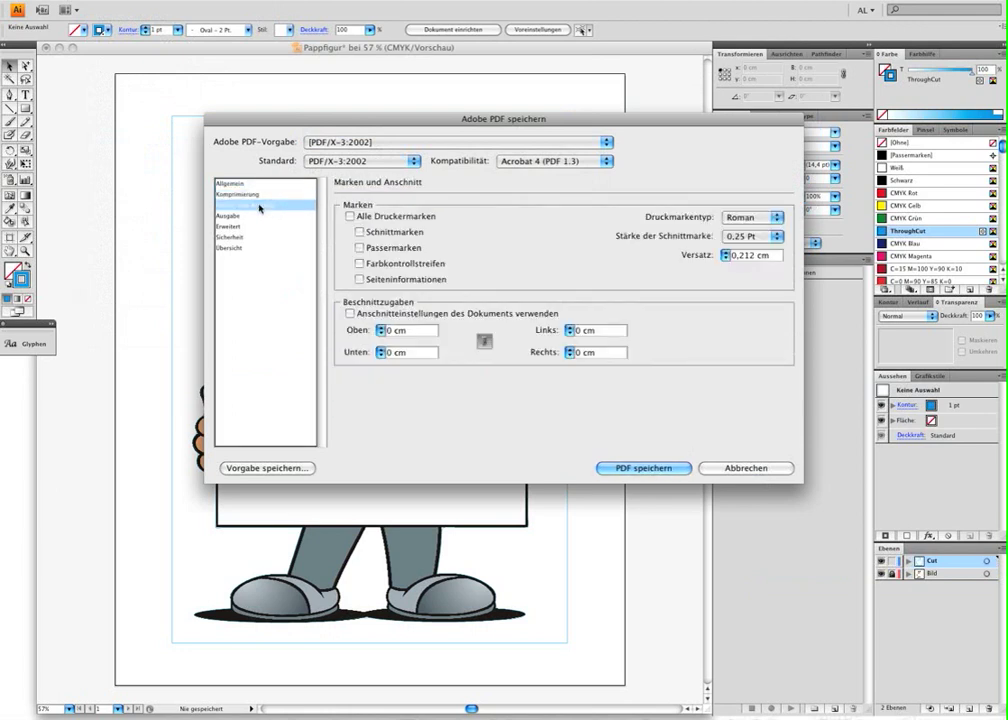
pyautogui.click(634, 468)
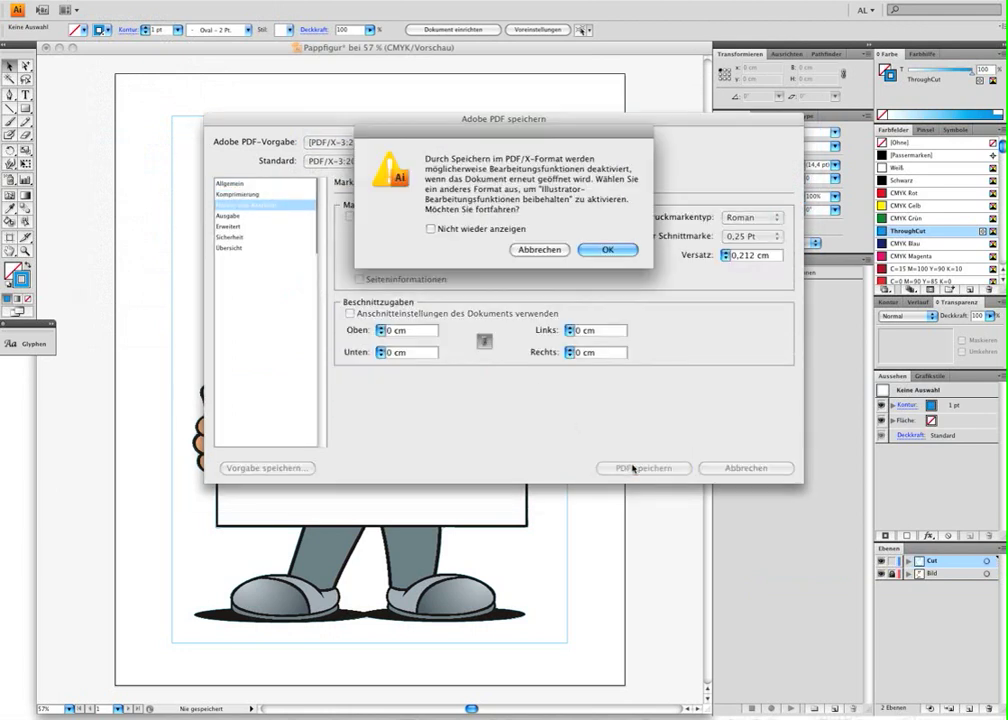
pyautogui.click(602, 250)
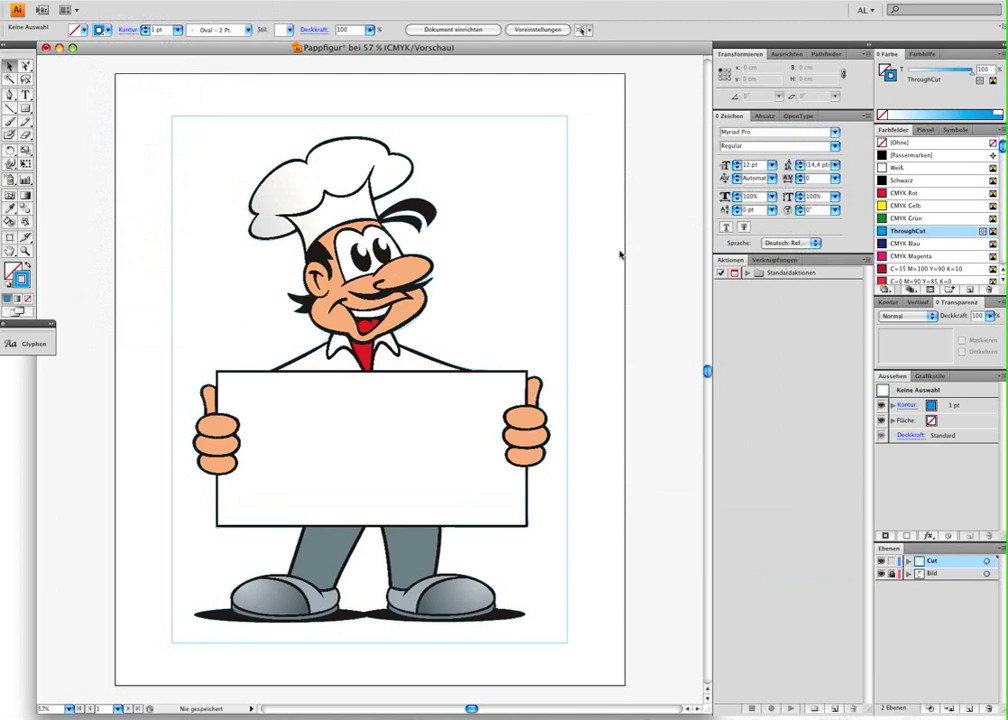